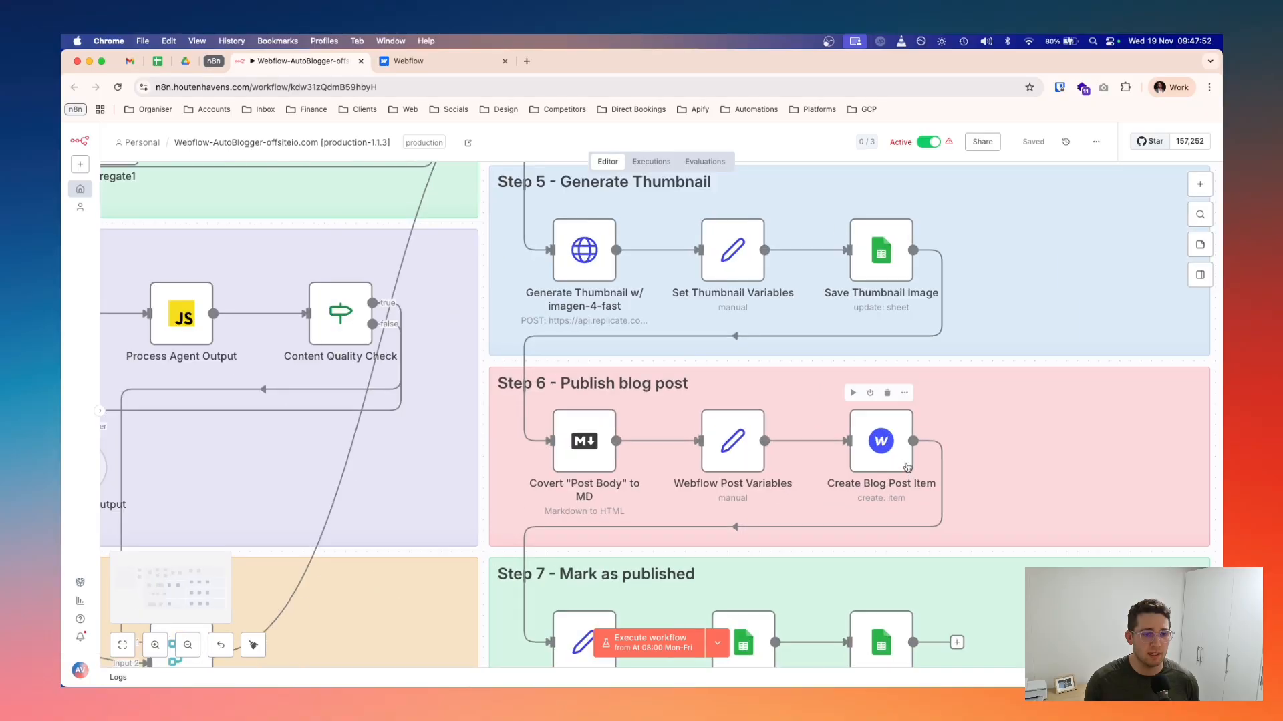
- Start a new Webflow OAuth2 credential from the Create Blog Post Item node and review its connection fields
{"action": "scroll", "coordinate": [909, 472], "scroll_direction": "down", "scroll_amount": 5}
{"action": "double_click", "coordinate": [893, 451]}
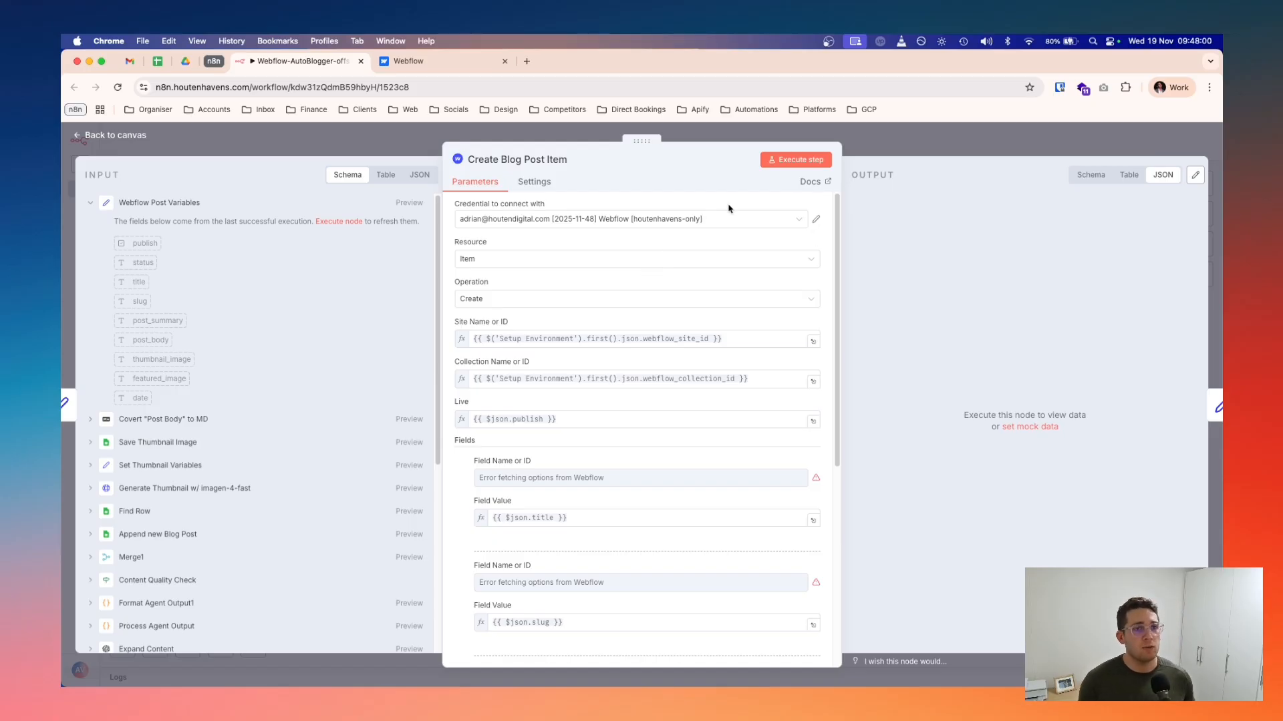
{"action": "left_click", "coordinate": [904, 148]}
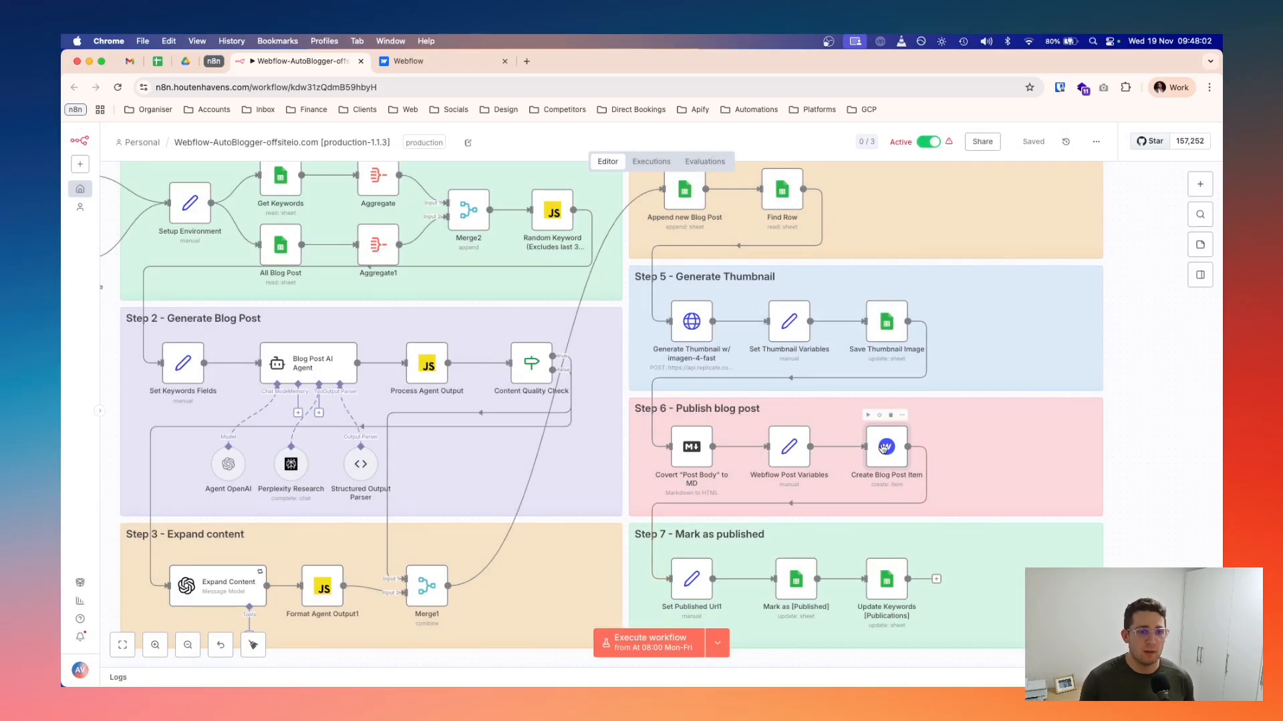
{"action": "double_click", "coordinate": [885, 447]}
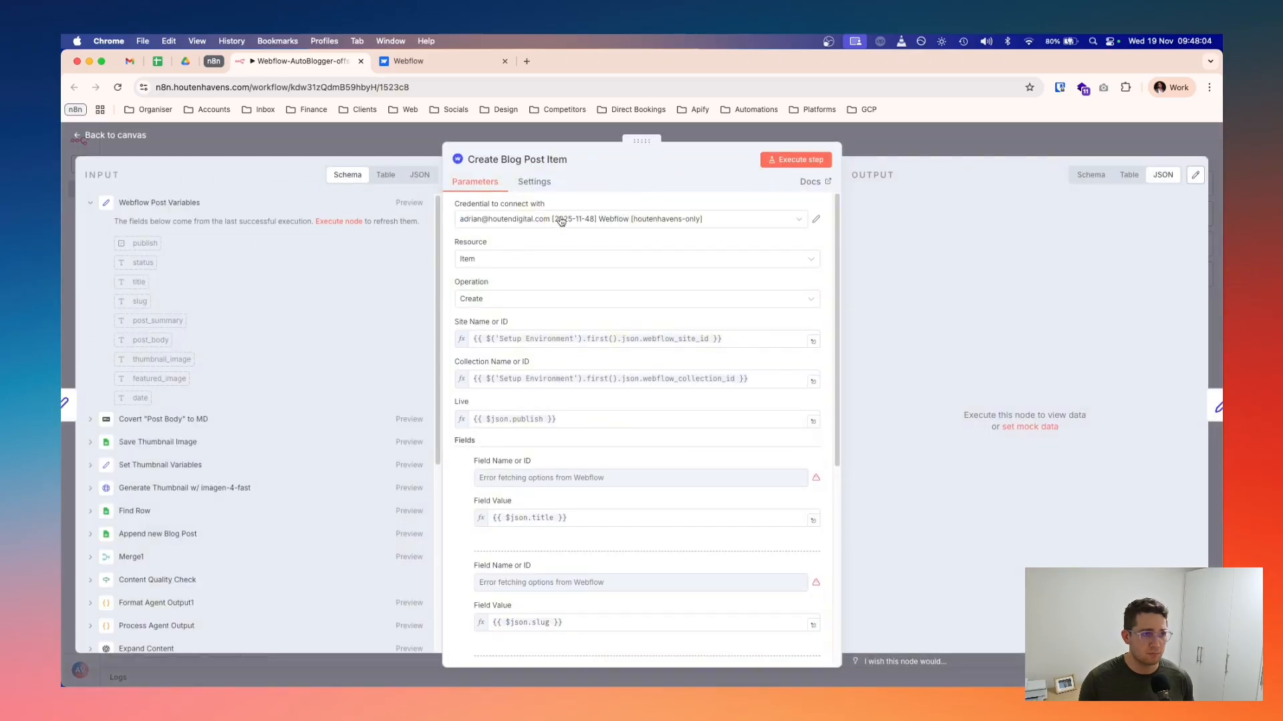
{"action": "left_click", "coordinate": [623, 222]}
{"action": "left_click", "coordinate": [557, 282]}
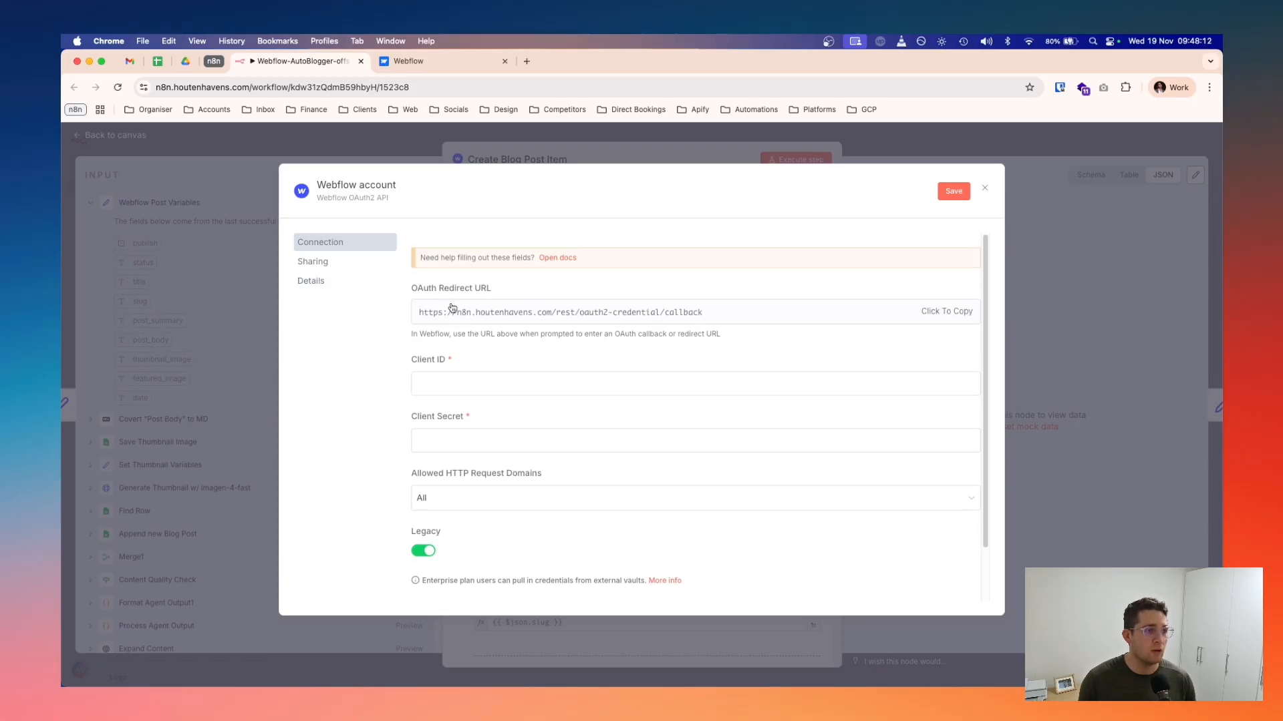
{"action": "scroll", "coordinate": [603, 473], "scroll_direction": "down", "scroll_amount": 1}
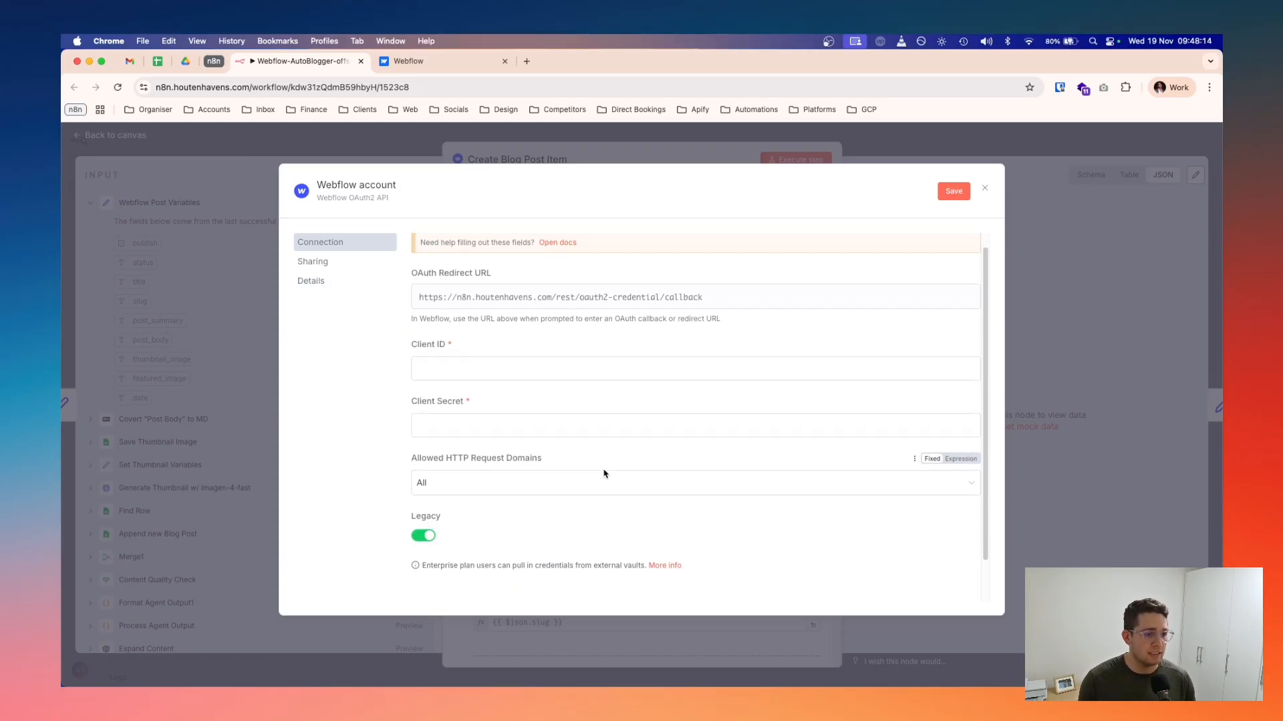
{"action": "scroll", "coordinate": [603, 474], "scroll_direction": "down", "scroll_amount": 1}
{"action": "scroll", "coordinate": [588, 401], "scroll_direction": "up", "scroll_amount": 2}
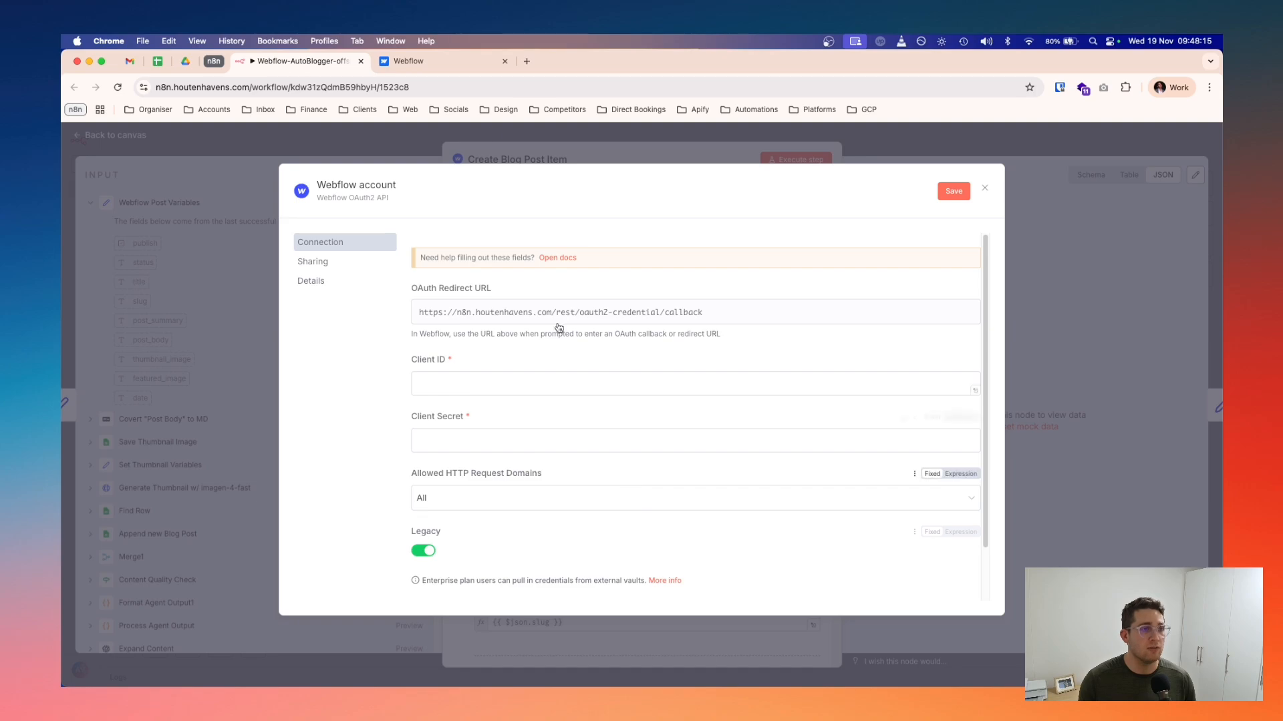
- Open the n8n documentation on Webflow credentials and examine the supported authentication methods
{"action": "left_click", "coordinate": [565, 261]}
{"action": "left_click", "coordinate": [431, 71]}
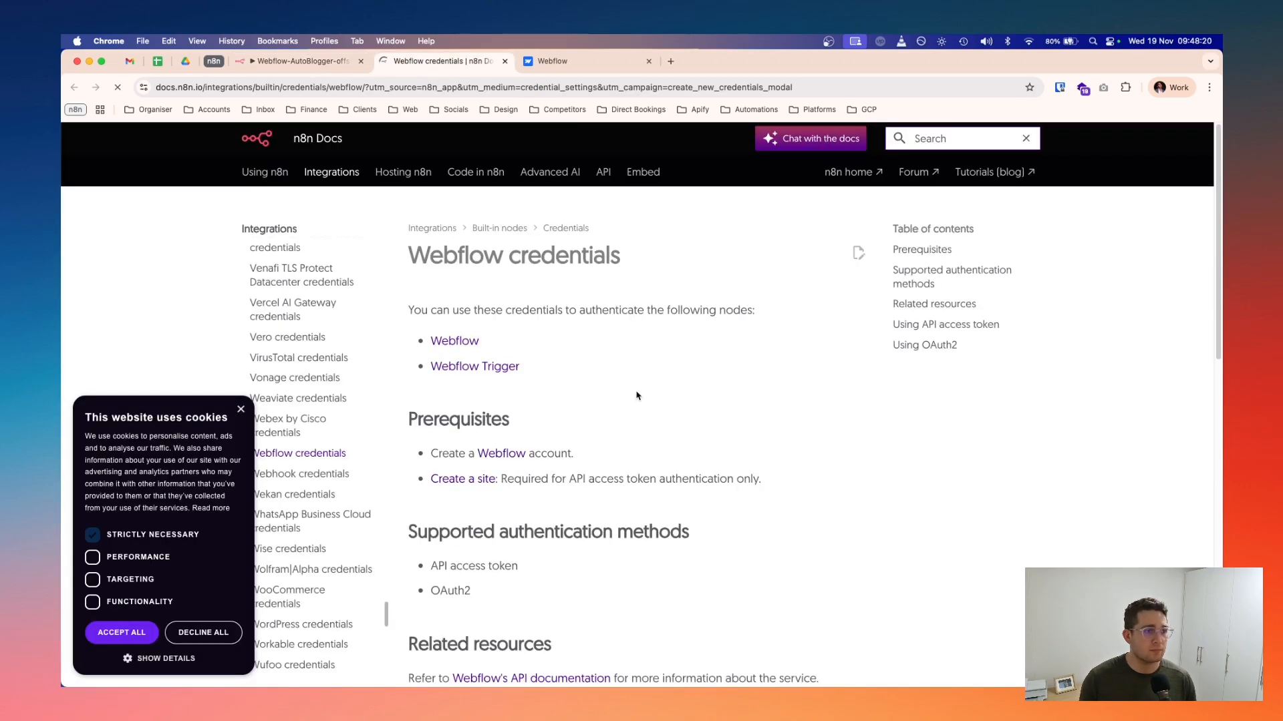
{"action": "scroll", "coordinate": [647, 414], "scroll_direction": "down", "scroll_amount": 2}
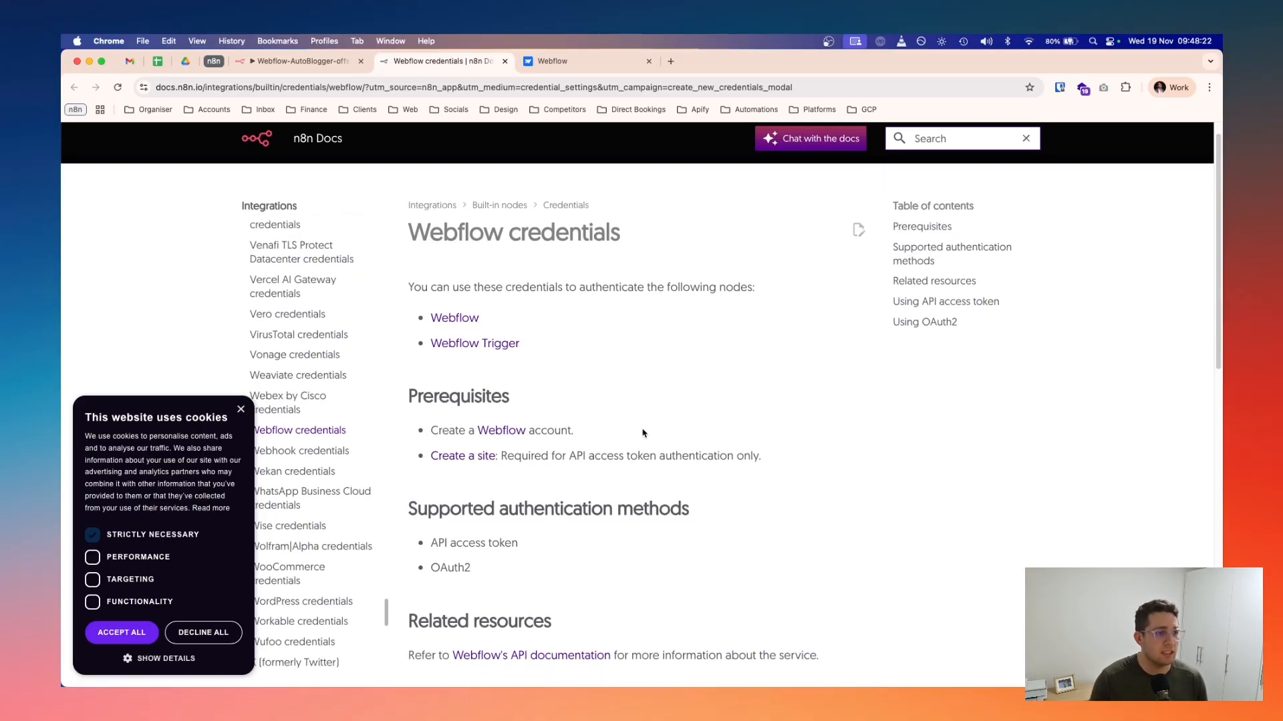
{"action": "scroll", "coordinate": [647, 453], "scroll_direction": "down", "scroll_amount": 2}
{"action": "scroll", "coordinate": [550, 461], "scroll_direction": "down", "scroll_amount": 2}
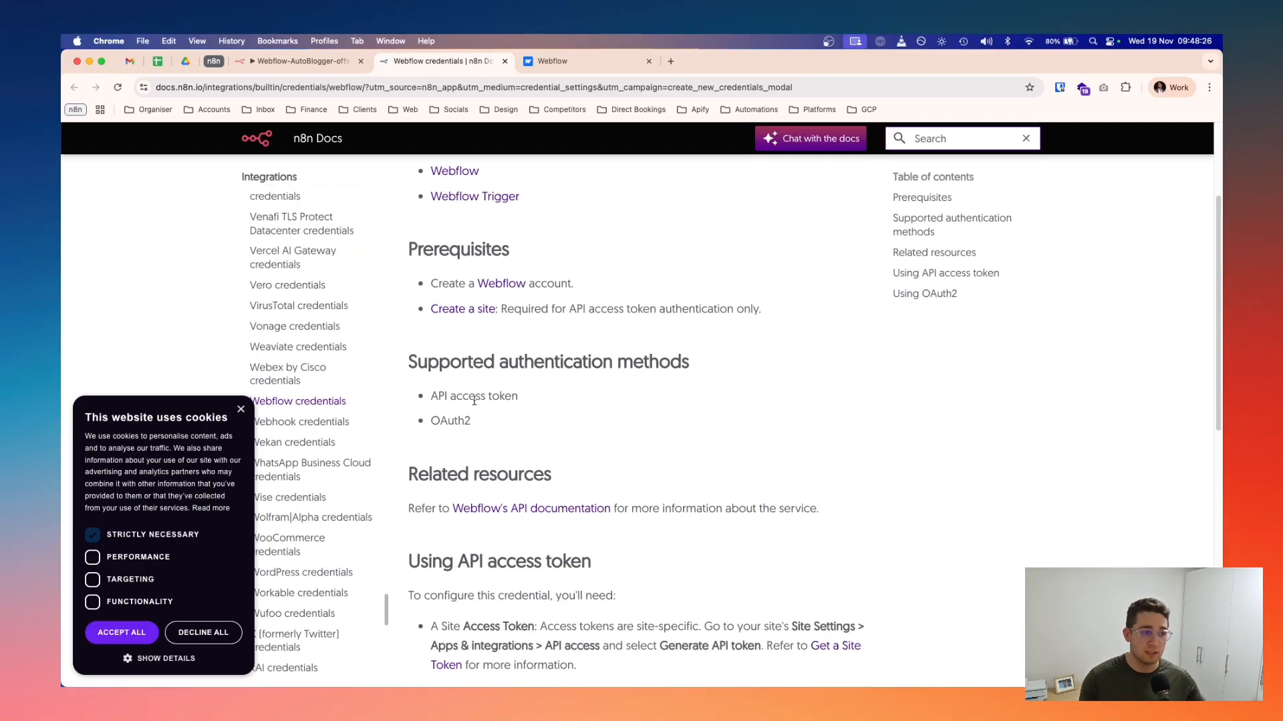
{"action": "scroll", "coordinate": [435, 349], "scroll_direction": "down", "scroll_amount": 2}
{"action": "scroll", "coordinate": [434, 349], "scroll_direction": "down", "scroll_amount": 5}
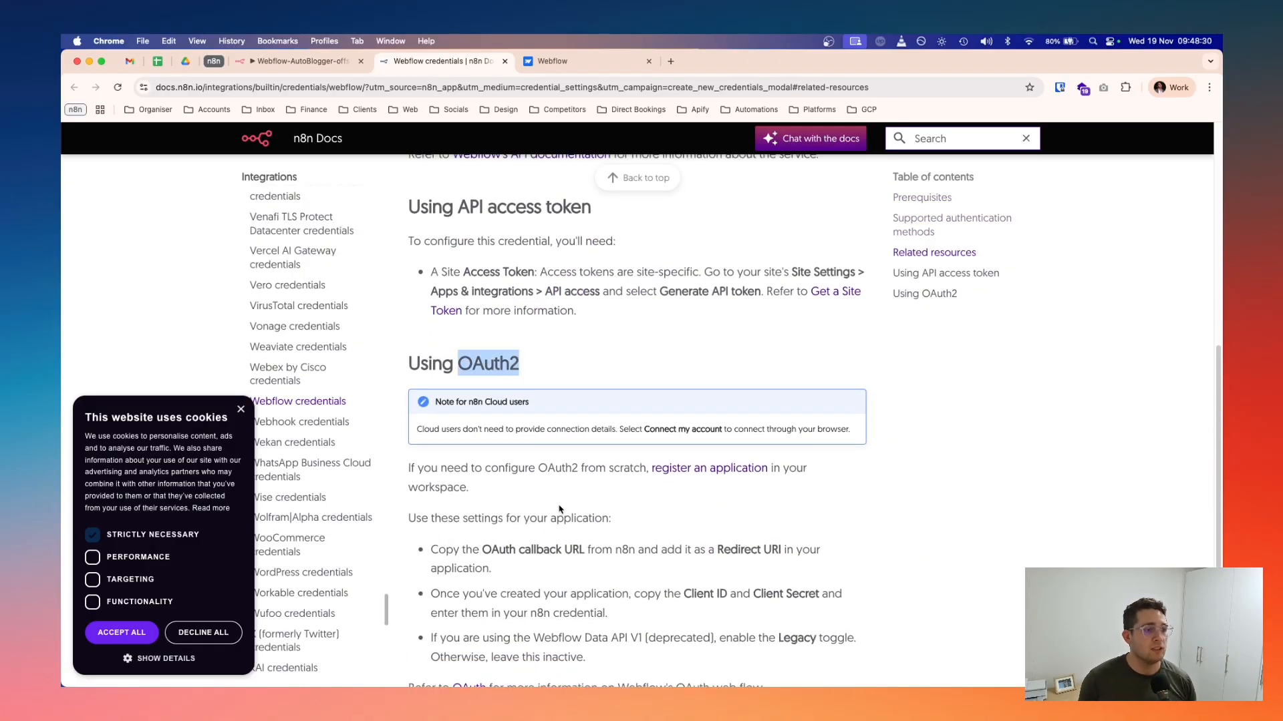
- Read the Using OAuth2 section of the documentation, including the note for n8n Cloud users and the application settings
{"action": "scroll", "coordinate": [469, 441], "scroll_direction": "down", "scroll_amount": 1}
{"action": "triple_click", "coordinate": [431, 386]}
{"action": "scroll", "coordinate": [448, 391], "scroll_direction": "down", "scroll_amount": 1}
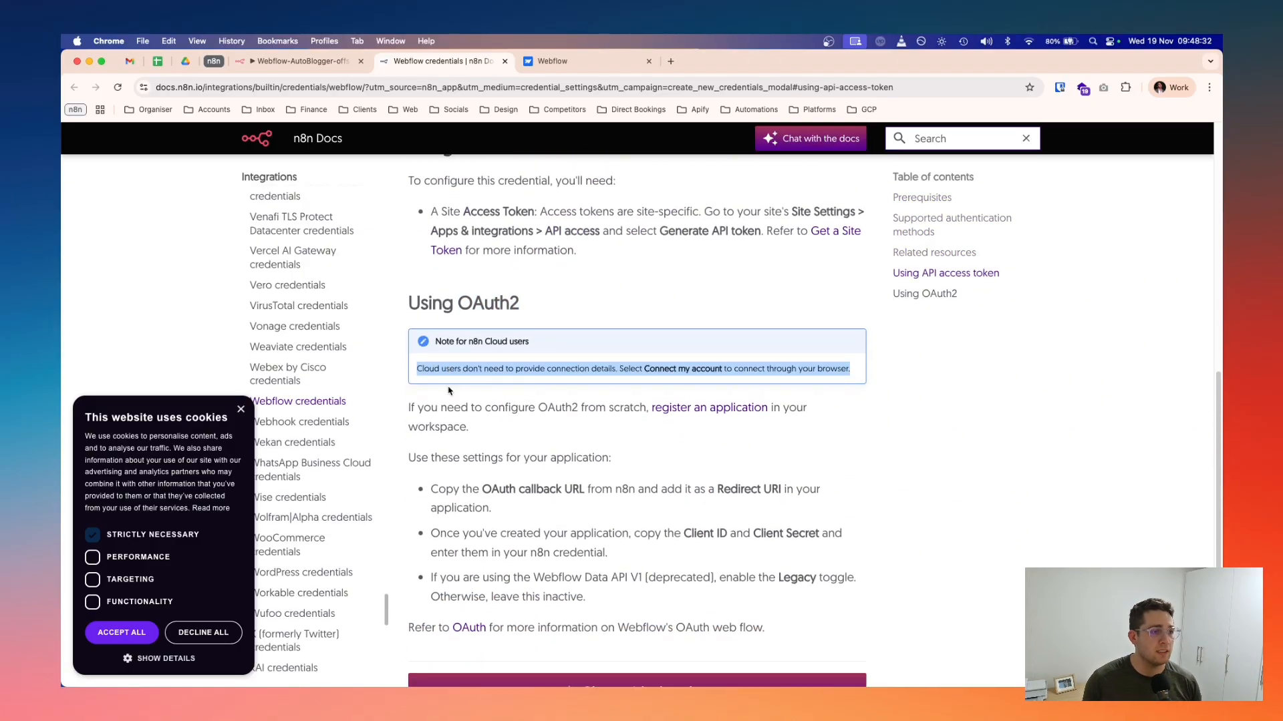
{"action": "left_click", "coordinate": [482, 343]}
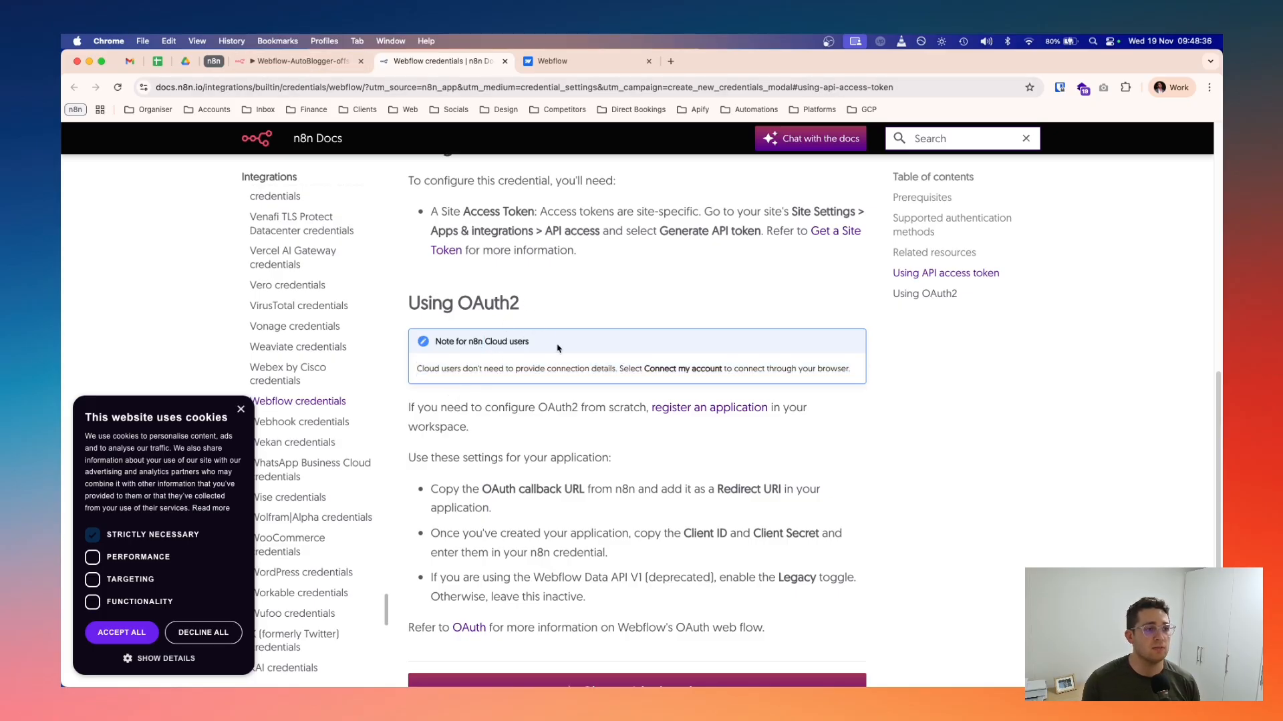
{"action": "left_click_drag", "start_coordinate": [557, 348], "coordinate": [485, 344]}
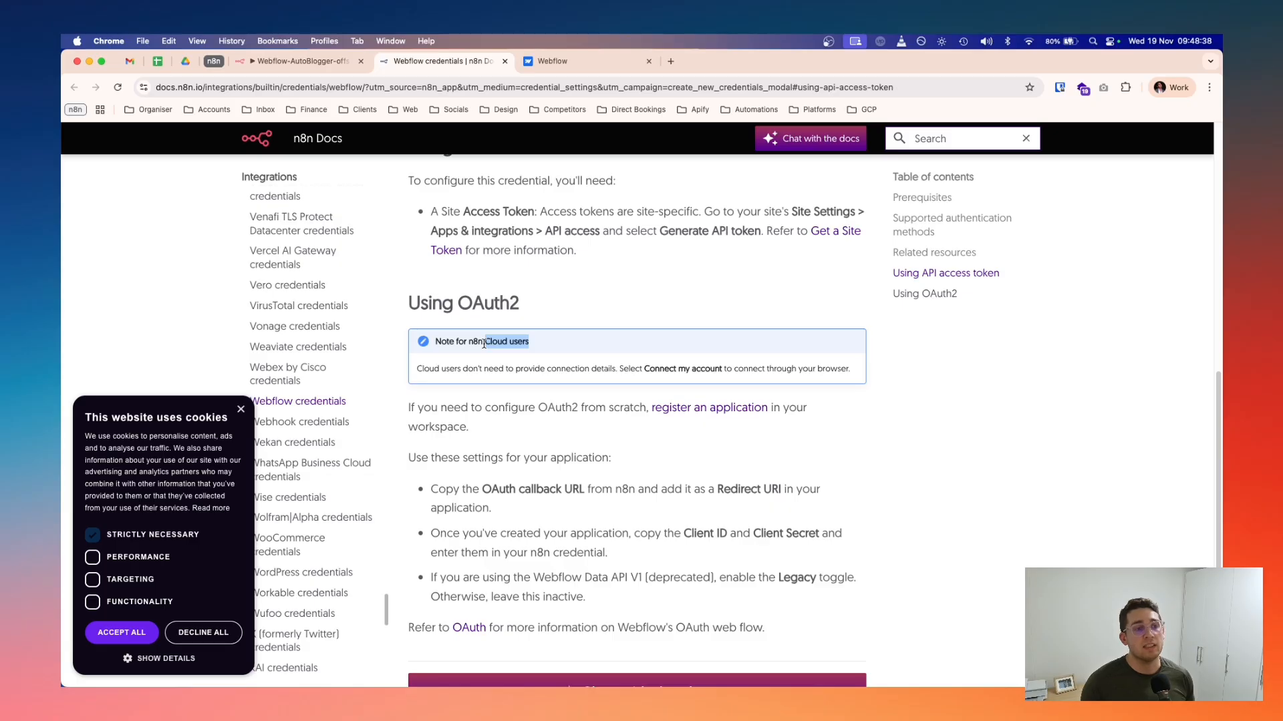
{"action": "scroll", "coordinate": [486, 342], "scroll_direction": "down", "scroll_amount": 2}
{"action": "left_click", "coordinate": [482, 345]}
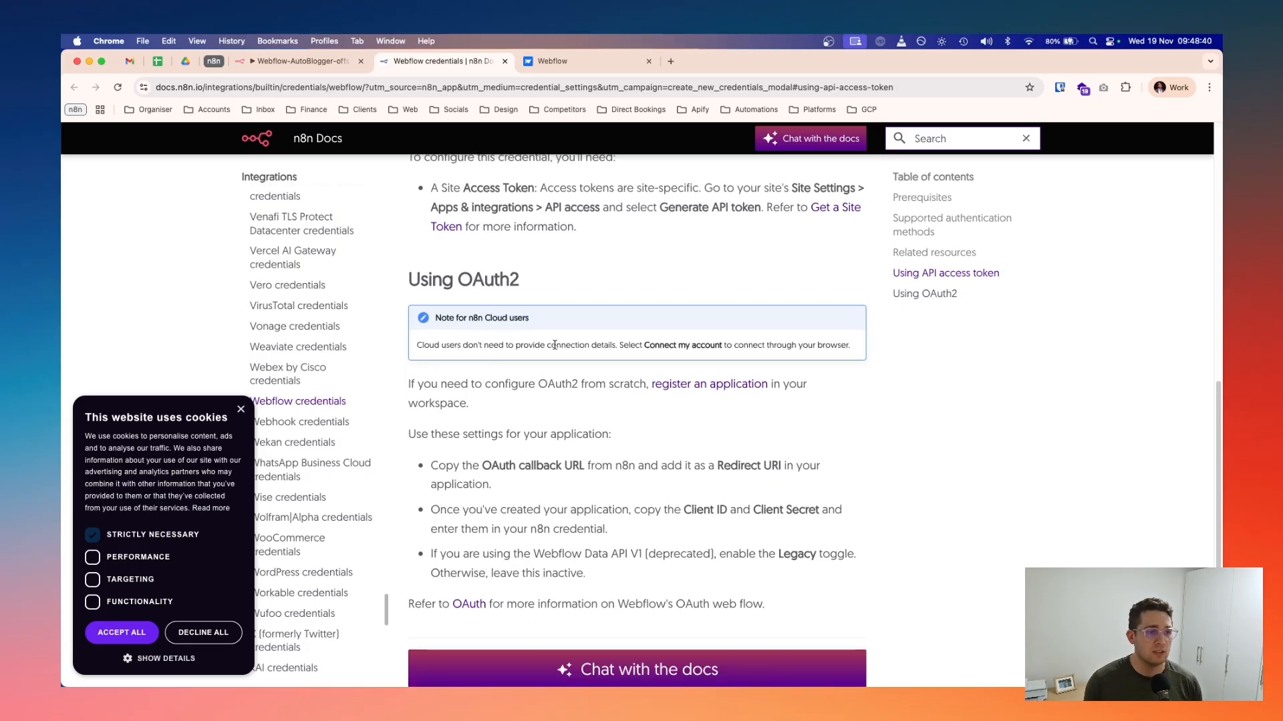
{"action": "double_click", "coordinate": [555, 345]}
{"action": "left_click", "coordinate": [640, 340]}
{"action": "left_click_drag", "start_coordinate": [652, 346], "coordinate": [722, 345]}
{"action": "scroll", "coordinate": [640, 378], "scroll_direction": "down", "scroll_amount": 1}
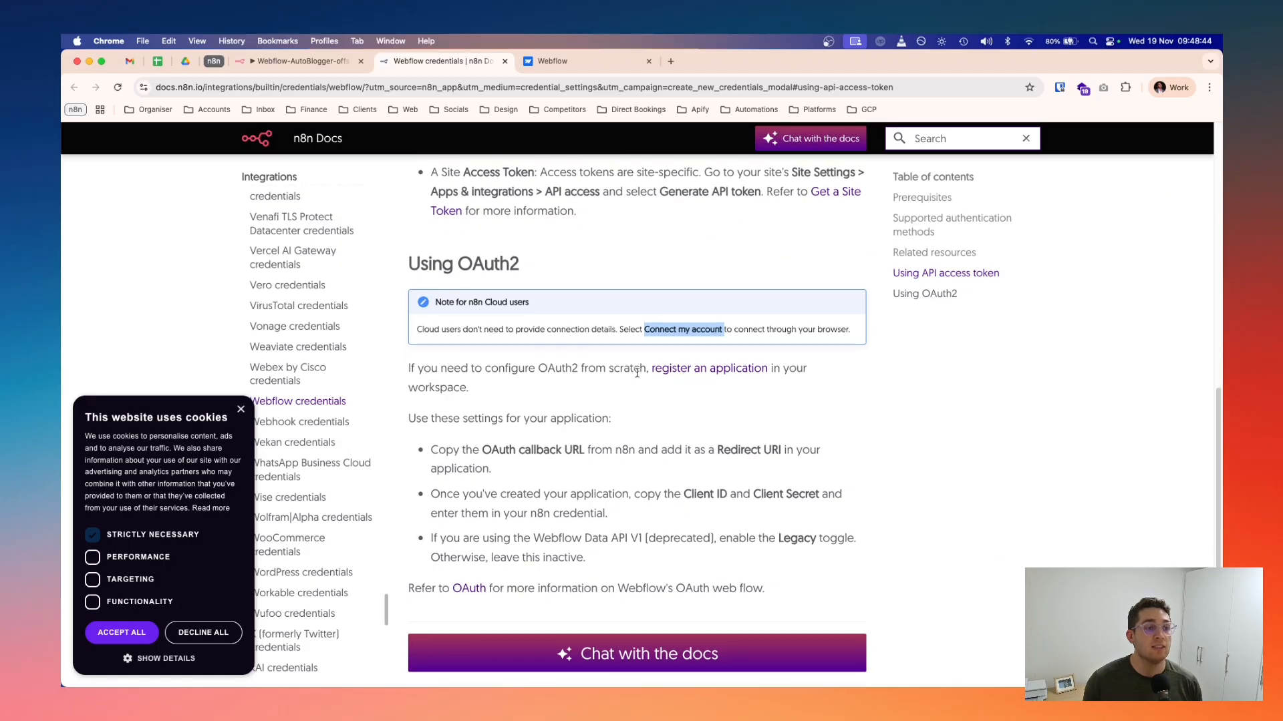
{"action": "scroll", "coordinate": [635, 378], "scroll_direction": "down", "scroll_amount": 1}
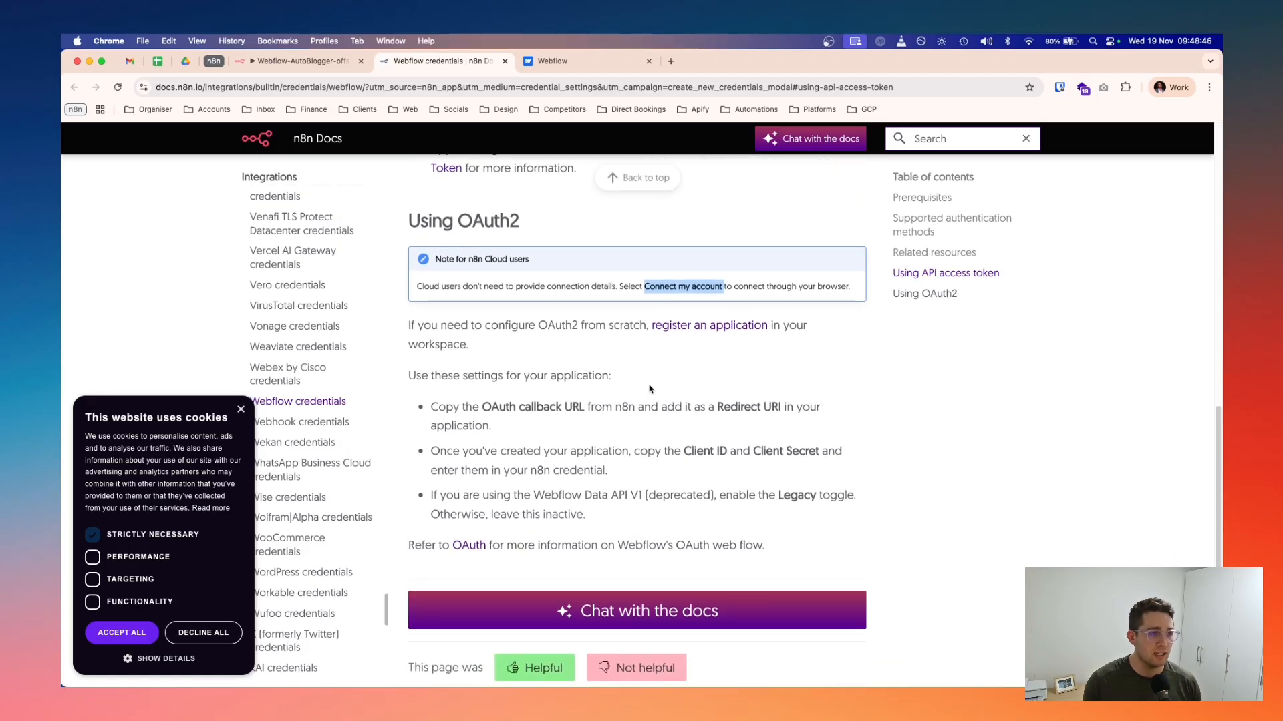
{"action": "scroll", "coordinate": [642, 325], "scroll_direction": "down", "scroll_amount": 1}
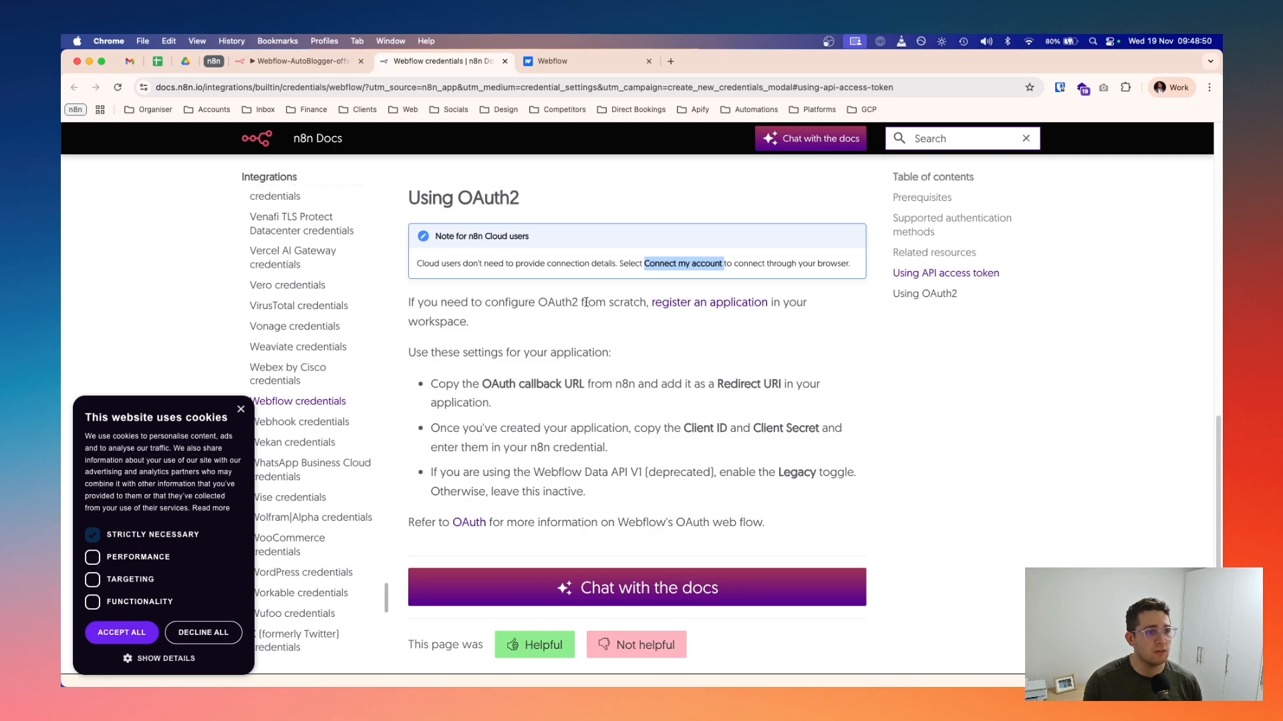
- Open the guide on registering an application separately and examine its Register an app section
{"action": "left_click", "coordinate": [710, 309], "text": "super"}
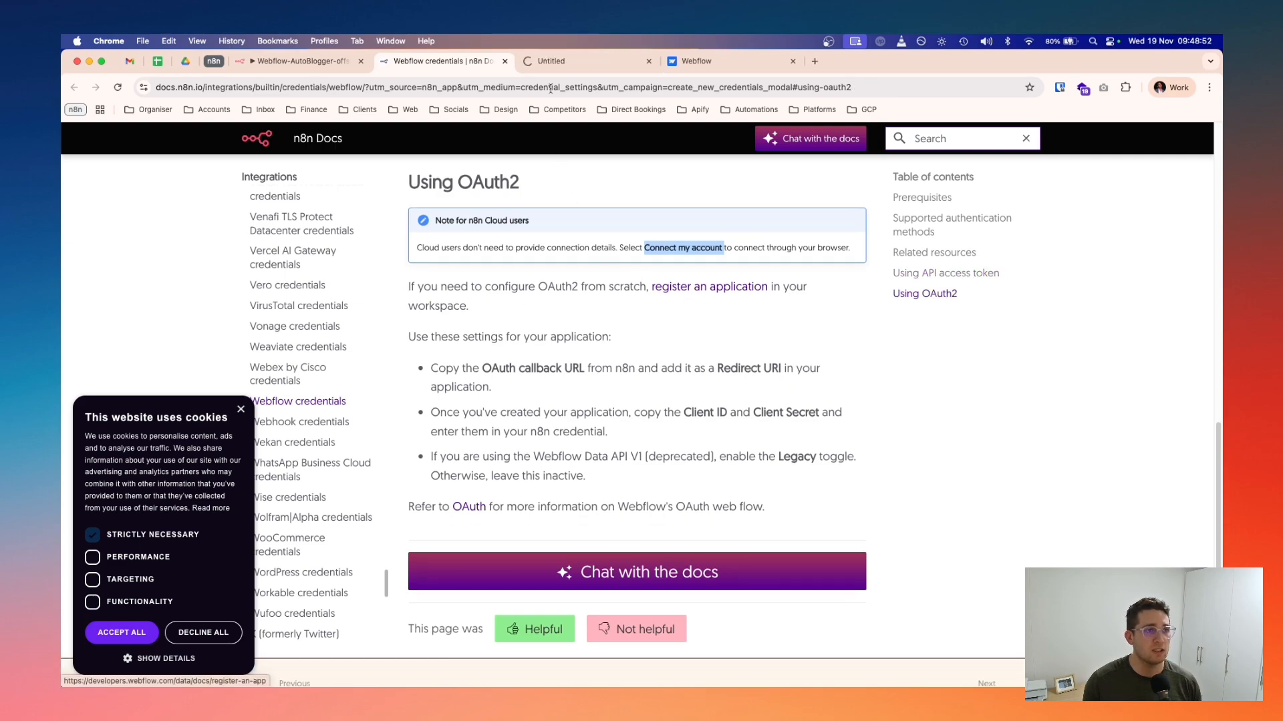
{"action": "key", "text": "ctrl+Tab"}
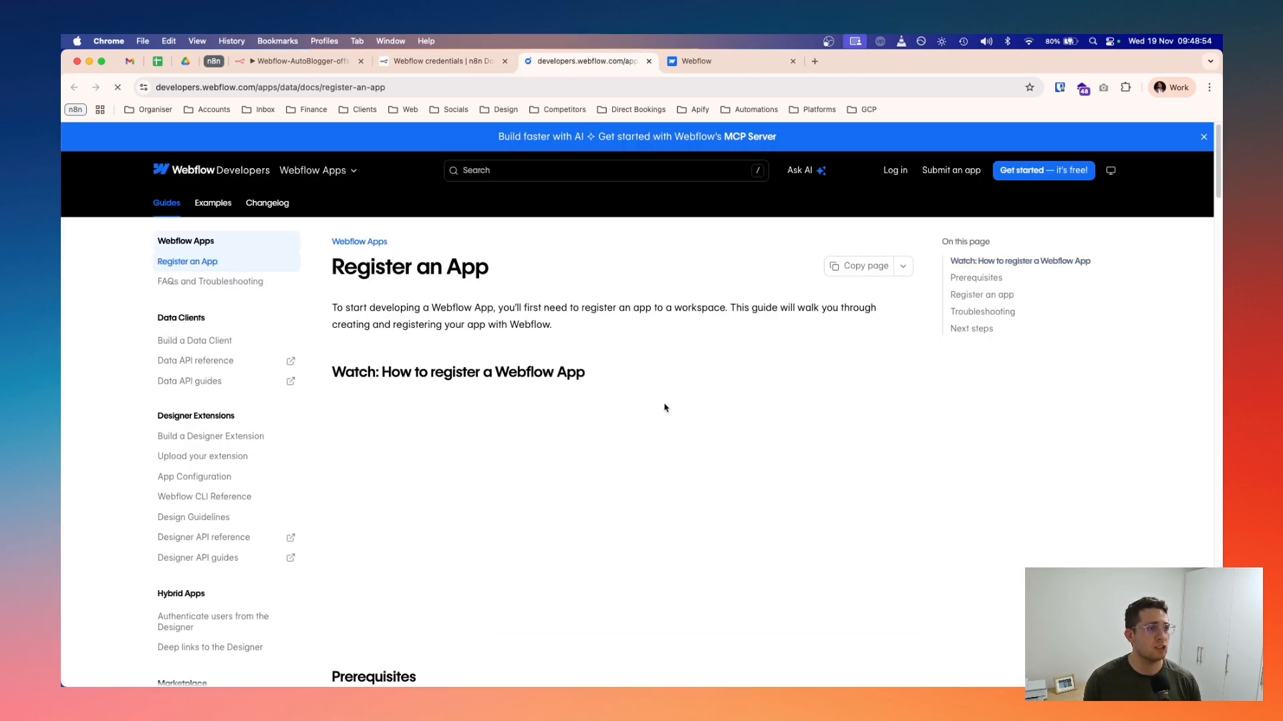
{"action": "scroll", "coordinate": [619, 369], "scroll_direction": "down", "scroll_amount": 1}
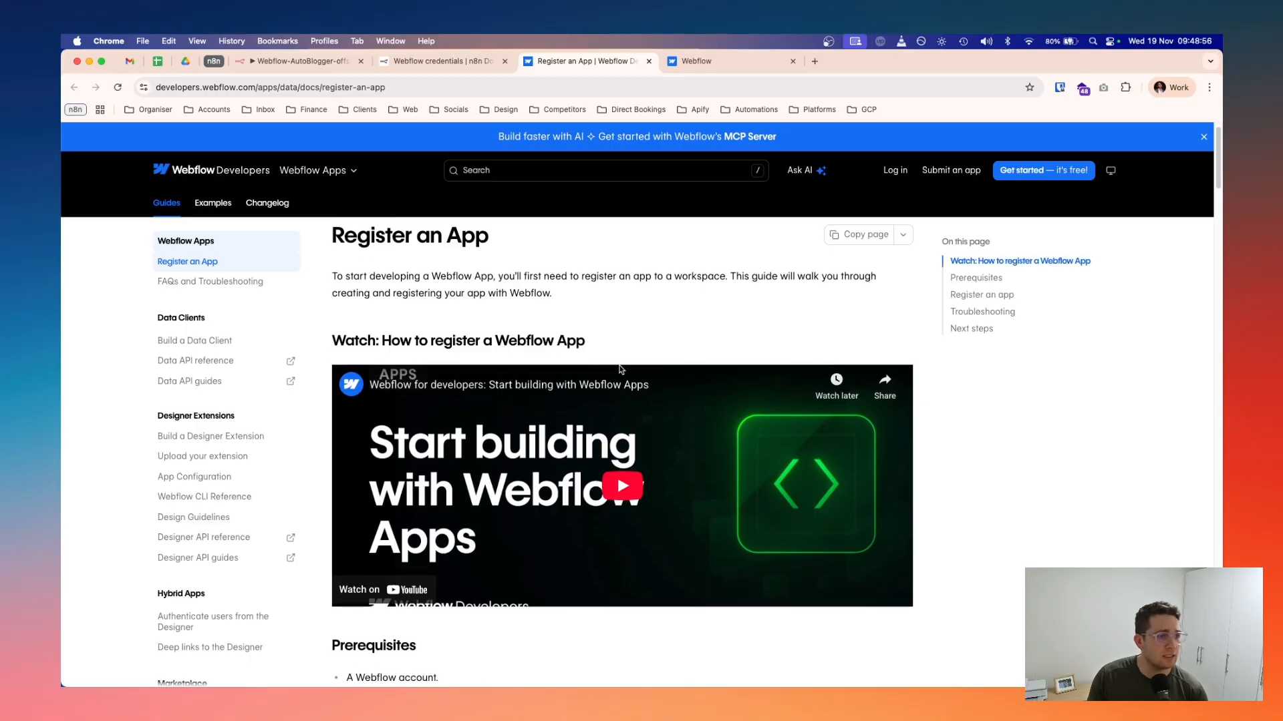
{"action": "scroll", "coordinate": [607, 428], "scroll_direction": "down", "scroll_amount": 5}
{"action": "scroll", "coordinate": [607, 429], "scroll_direction": "down", "scroll_amount": 6}
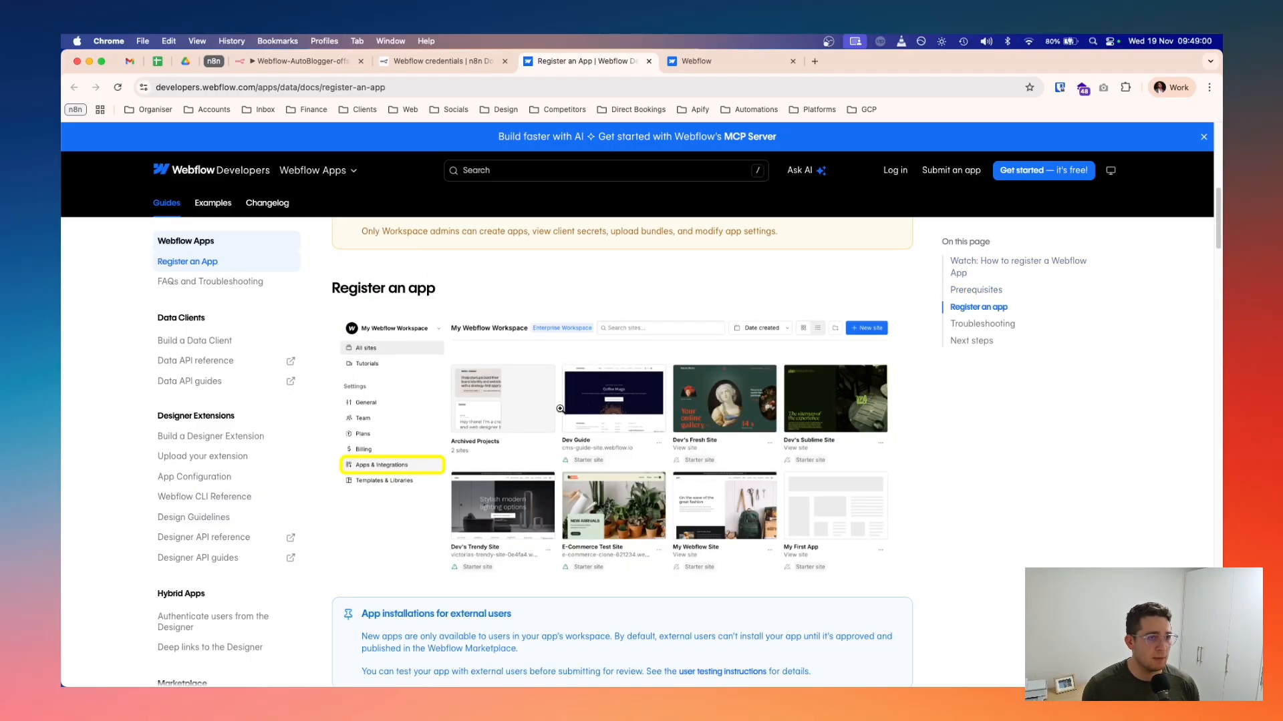
- Switch to Webflow and go from the dashboard to the Houten Havens workspace's app development page
{"action": "left_click", "coordinate": [705, 70]}
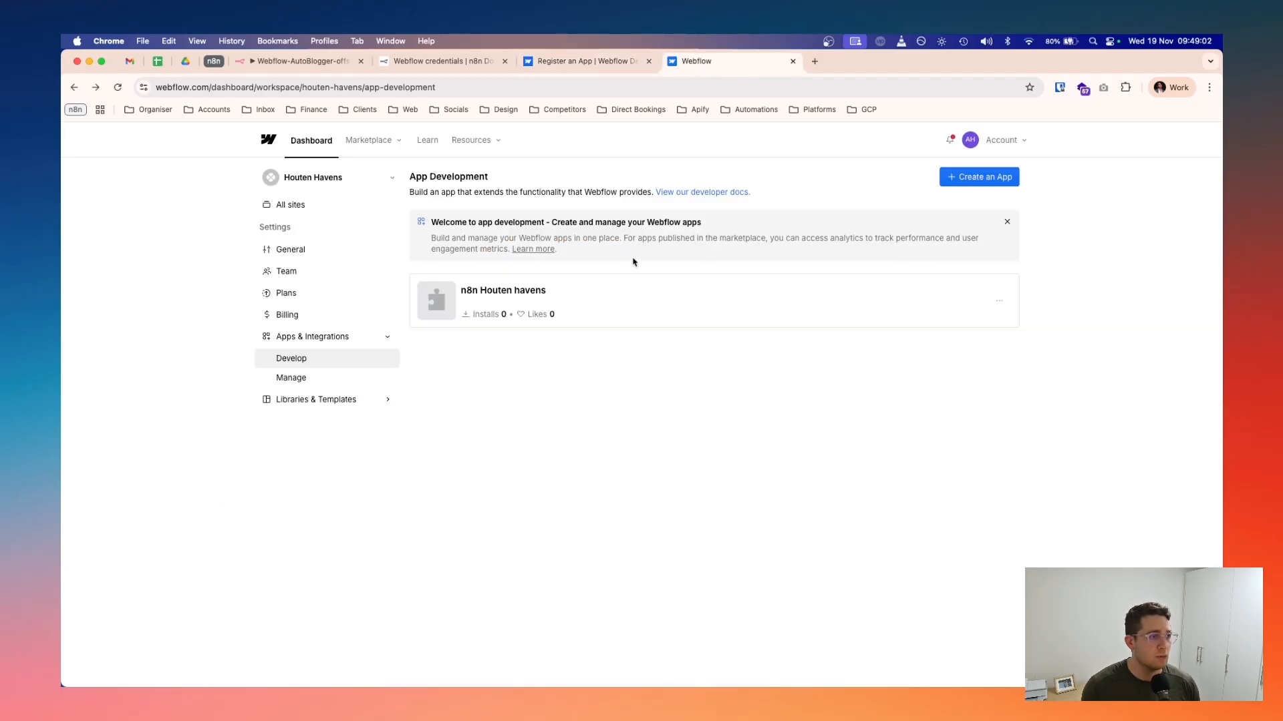
{"action": "left_click", "coordinate": [272, 143]}
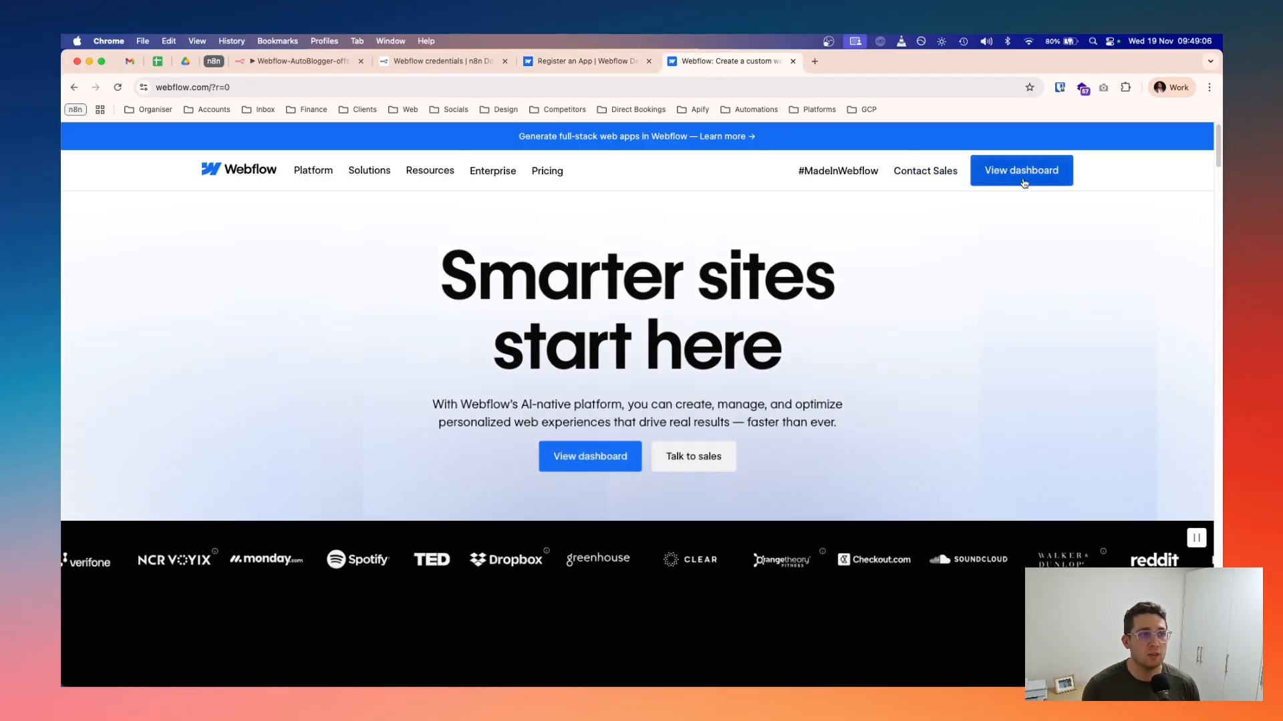
{"action": "left_click", "coordinate": [1024, 182]}
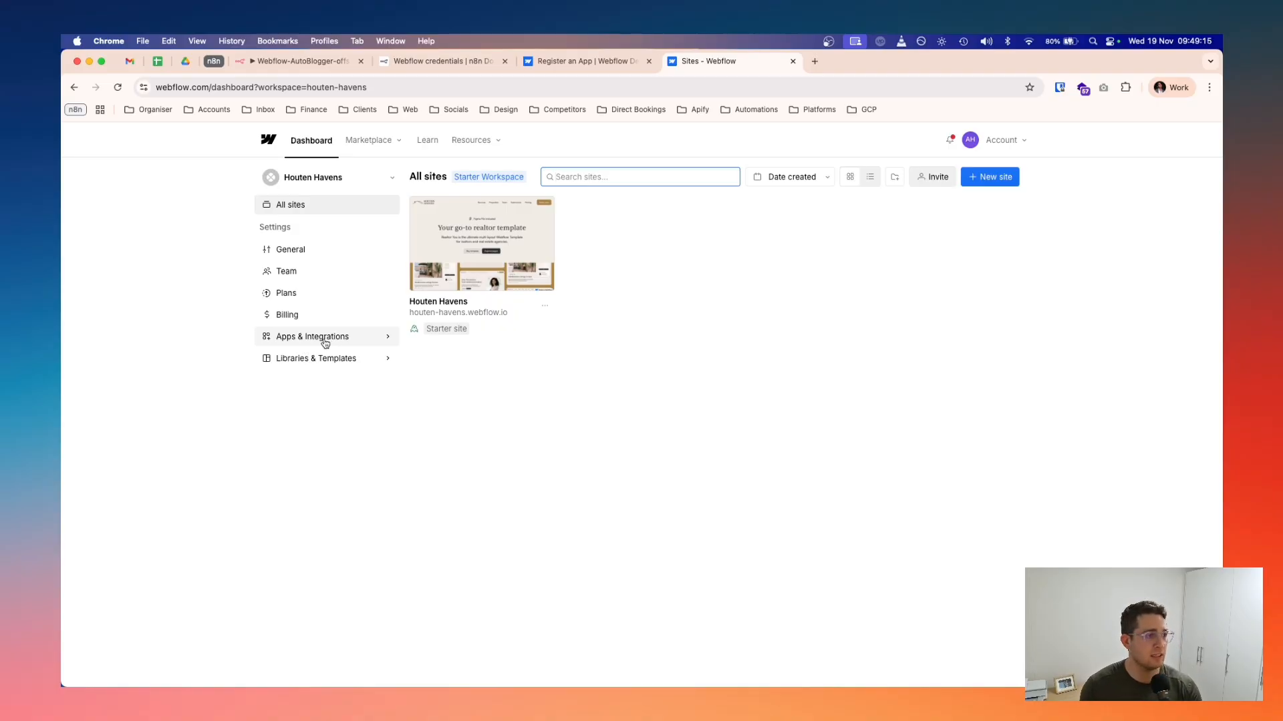
{"action": "left_click", "coordinate": [325, 339]}
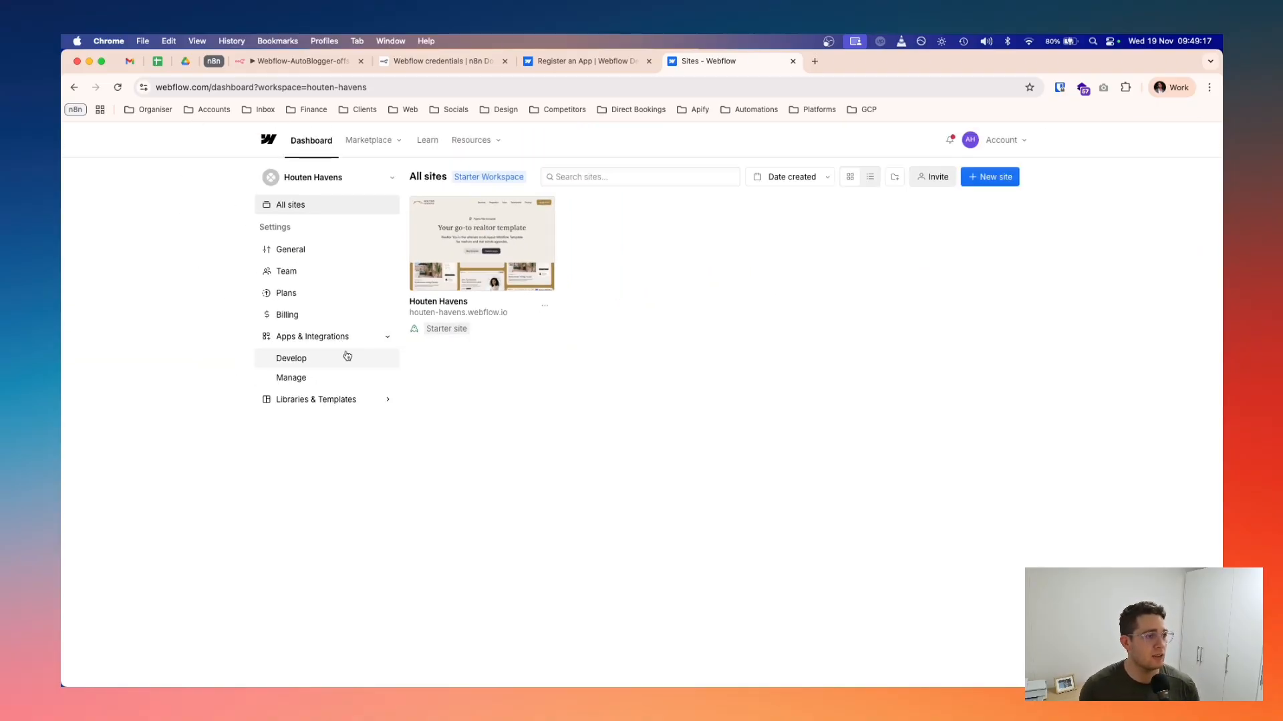
{"action": "left_click", "coordinate": [332, 359]}
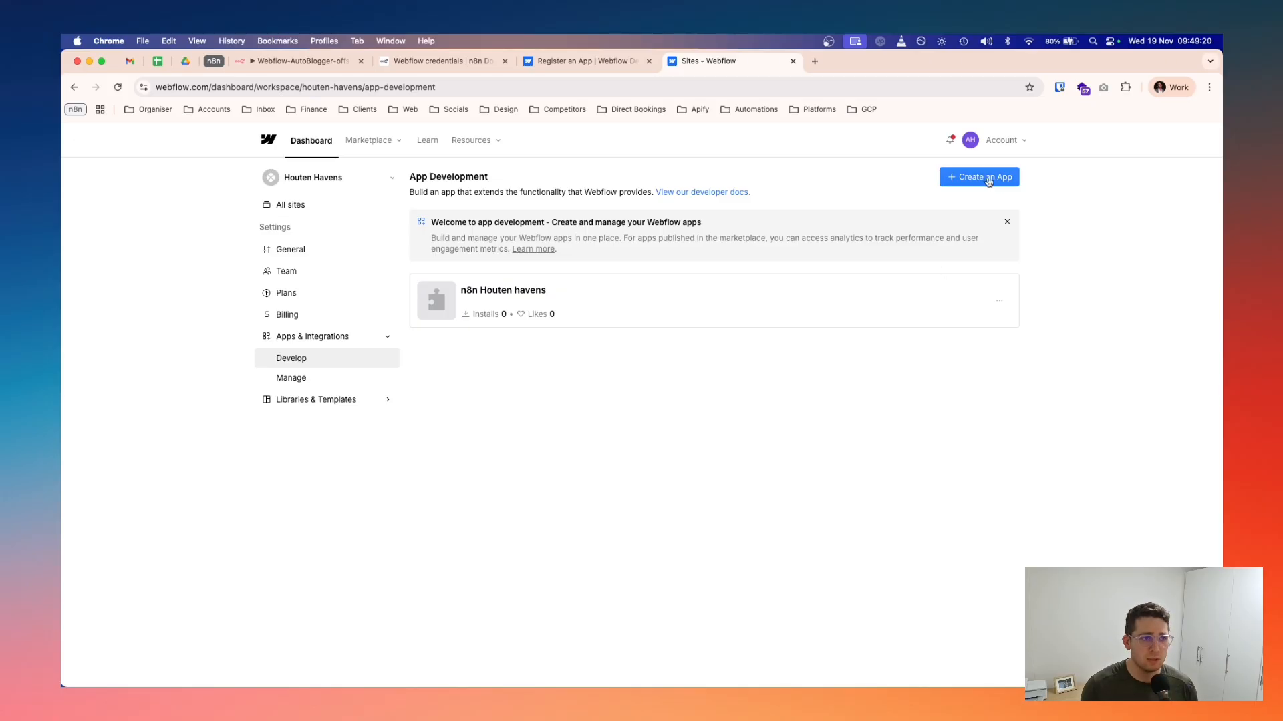
- Start creating a new app in the workspace and name it "n8n Test"
{"action": "left_click", "coordinate": [987, 179]}
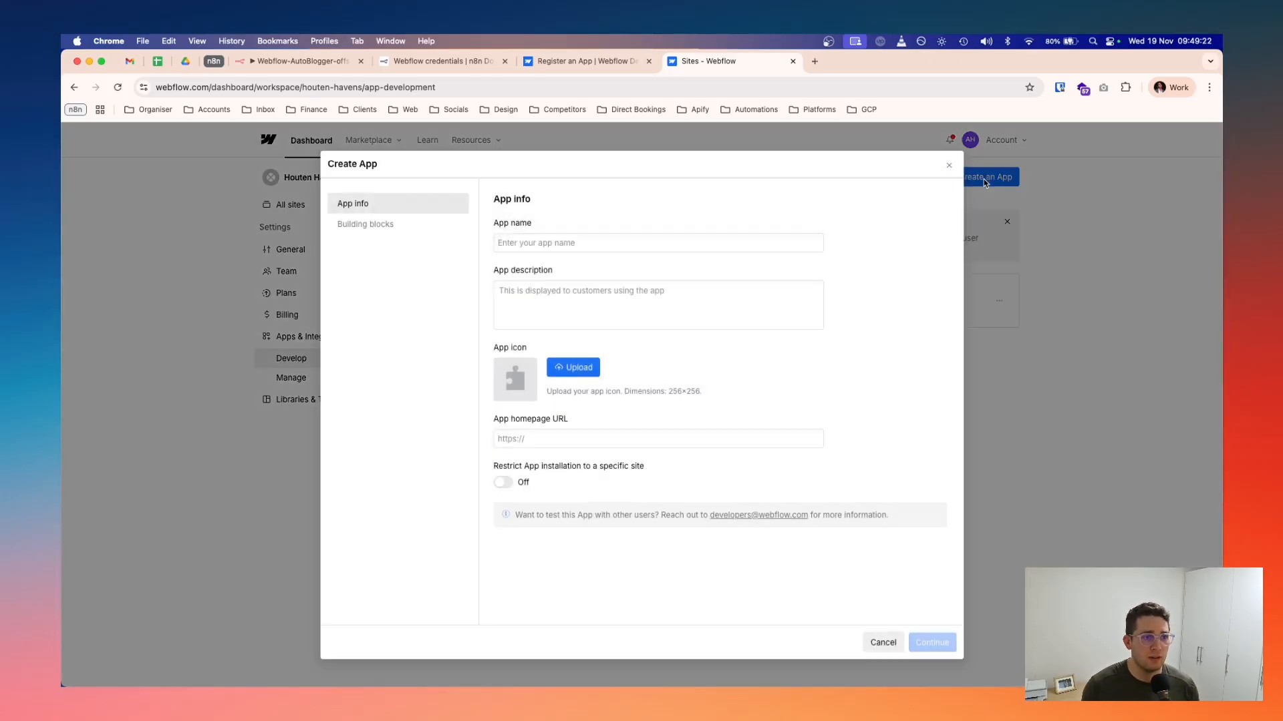
{"action": "left_click", "coordinate": [604, 244]}
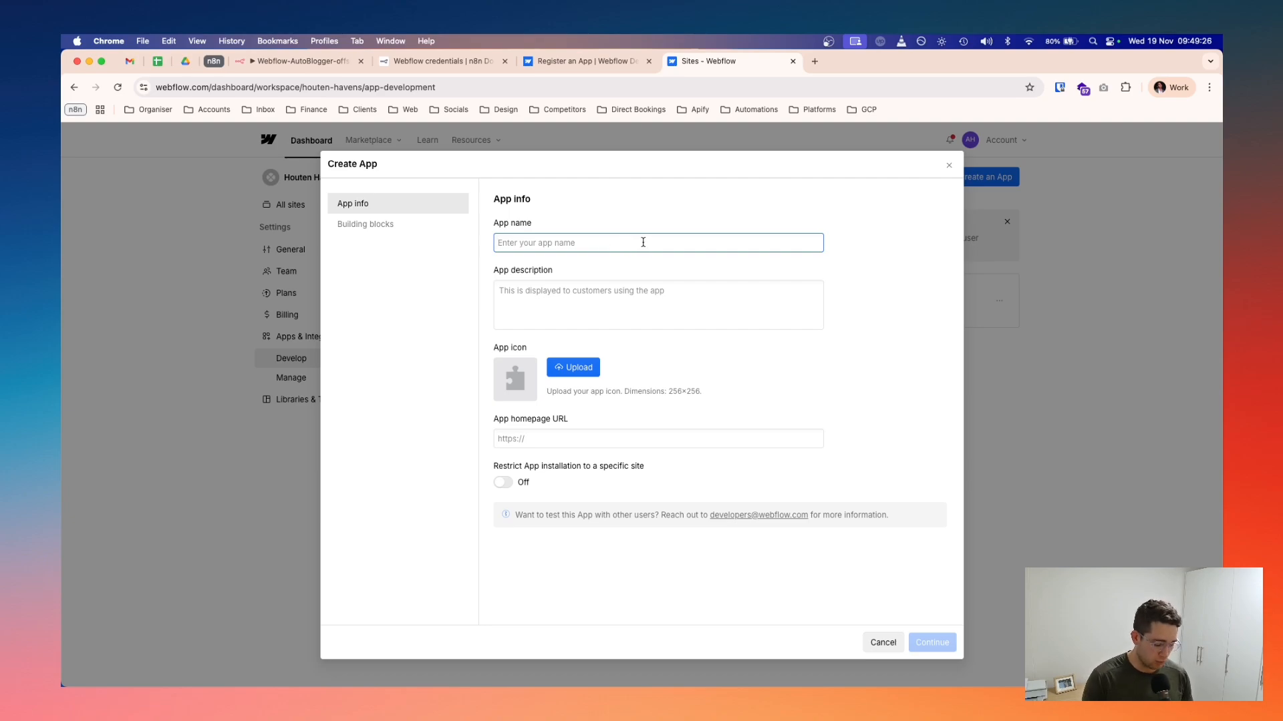
{"action": "type", "text": "nn8n T"}
{"action": "key", "text": "super+a"}
{"action": "type", "text": "n"}
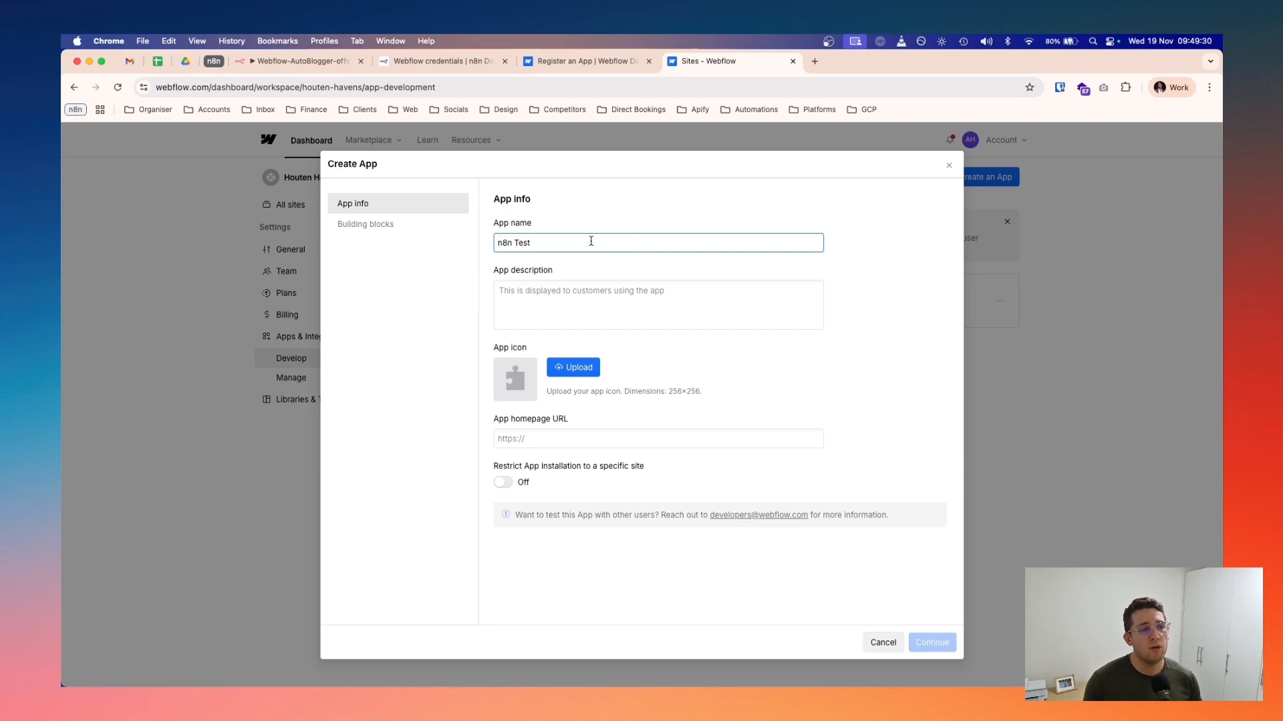
{"action": "double_click", "coordinate": [535, 242]}
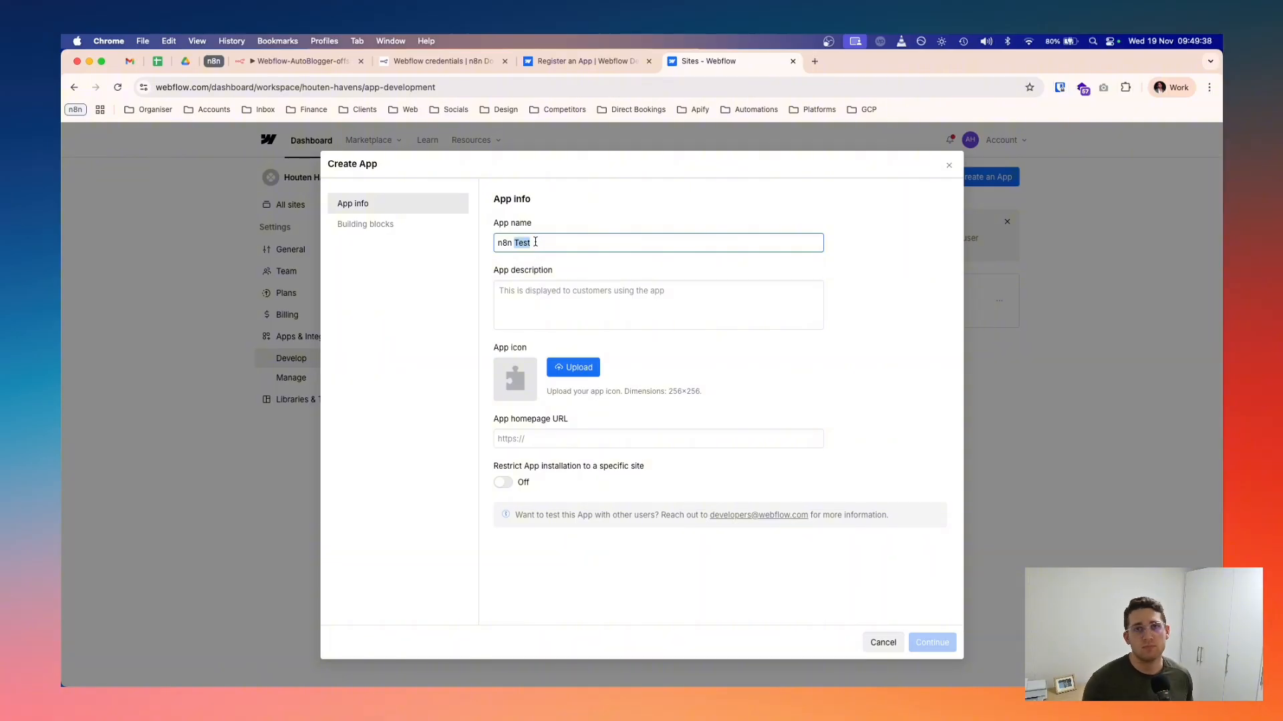
{"action": "type", "text": "Ho"}
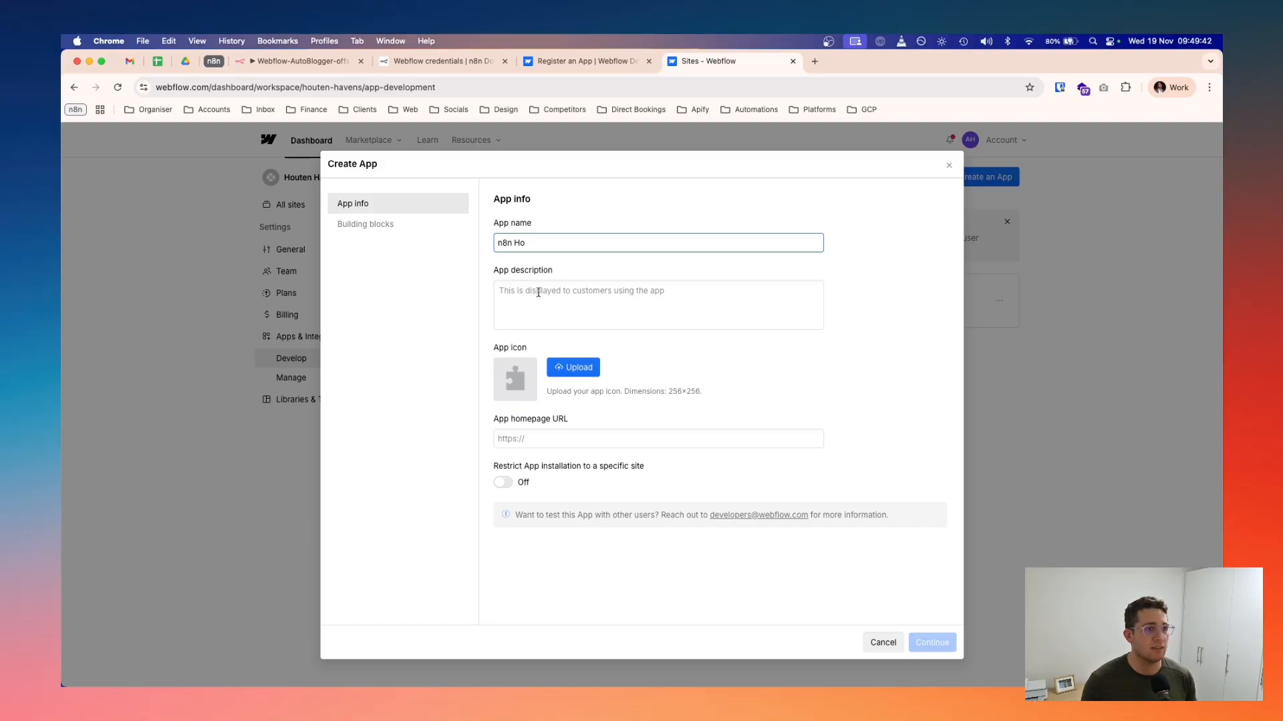
{"action": "double_click", "coordinate": [564, 243]}
{"action": "type", "text": "Test"}
{"action": "left_click", "coordinate": [635, 212]}
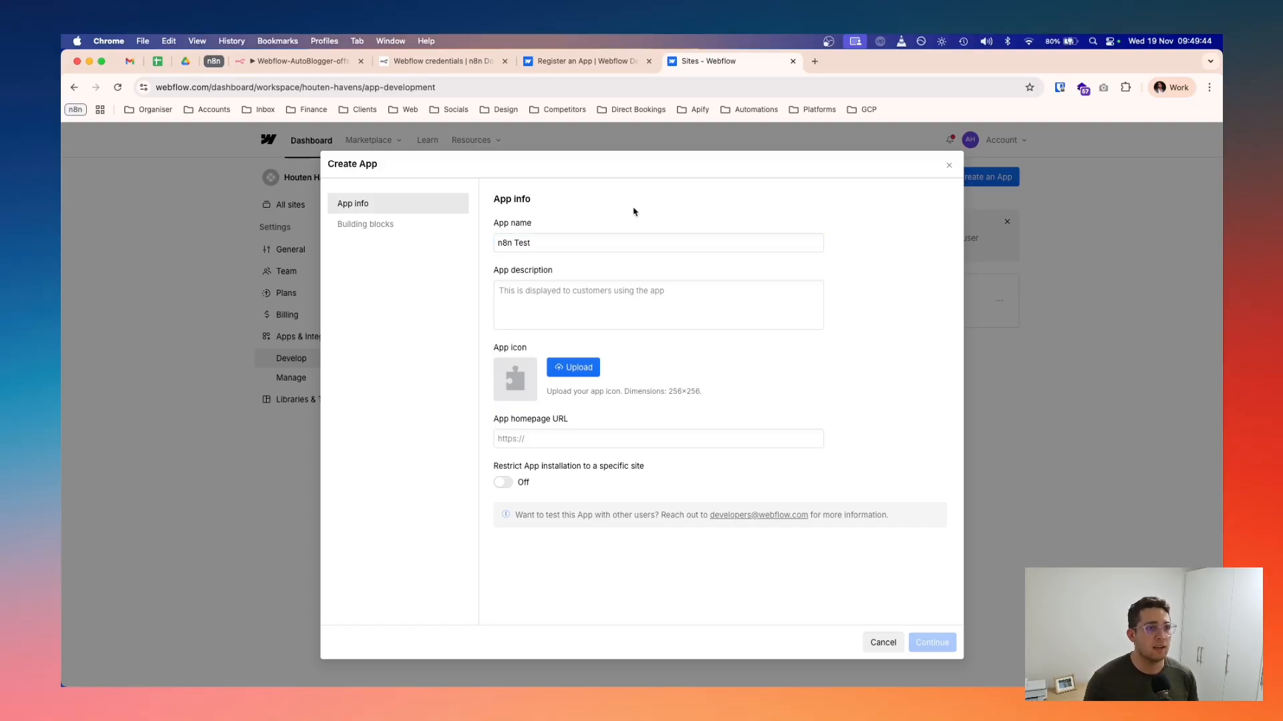
- Copy the app name "n8n Test" into the app description
{"action": "left_click", "coordinate": [552, 299]}
{"action": "left_click_drag", "start_coordinate": [546, 241], "coordinate": [454, 240]}
{"action": "key", "text": "super+c"}
{"action": "left_click", "coordinate": [542, 311]}
{"action": "key", "text": "super+v"}
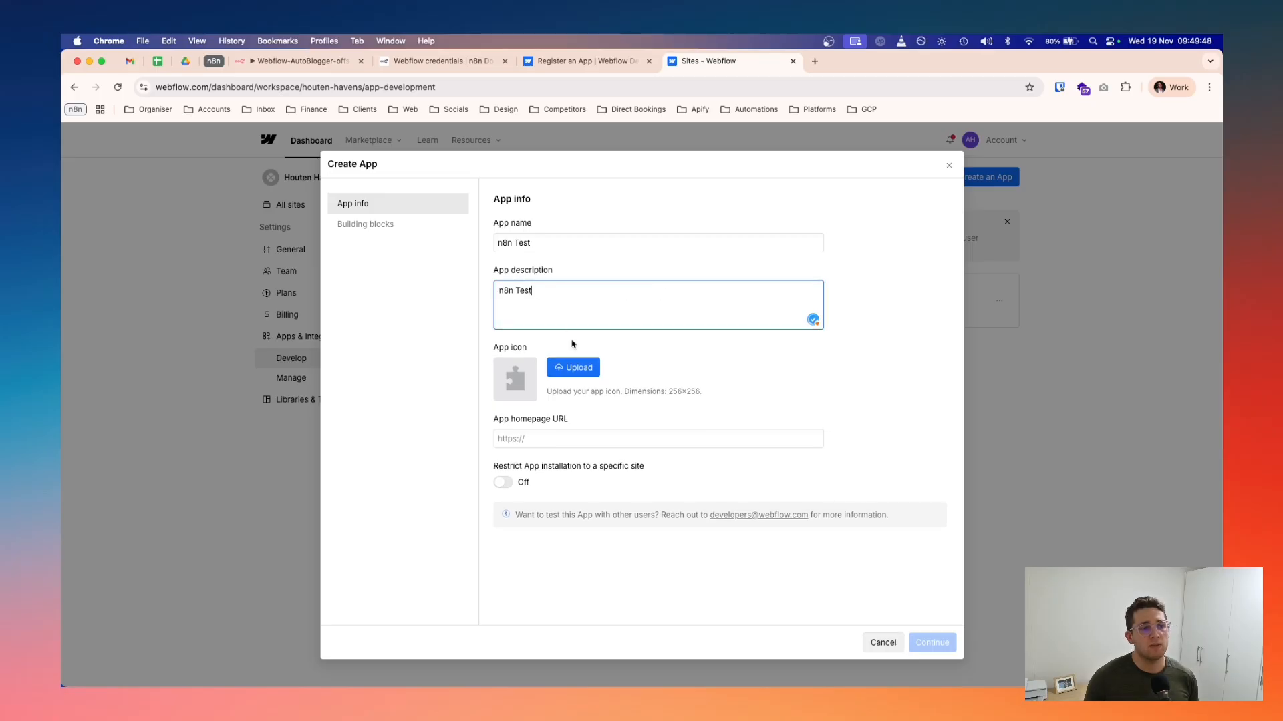
{"action": "left_click", "coordinate": [543, 439]}
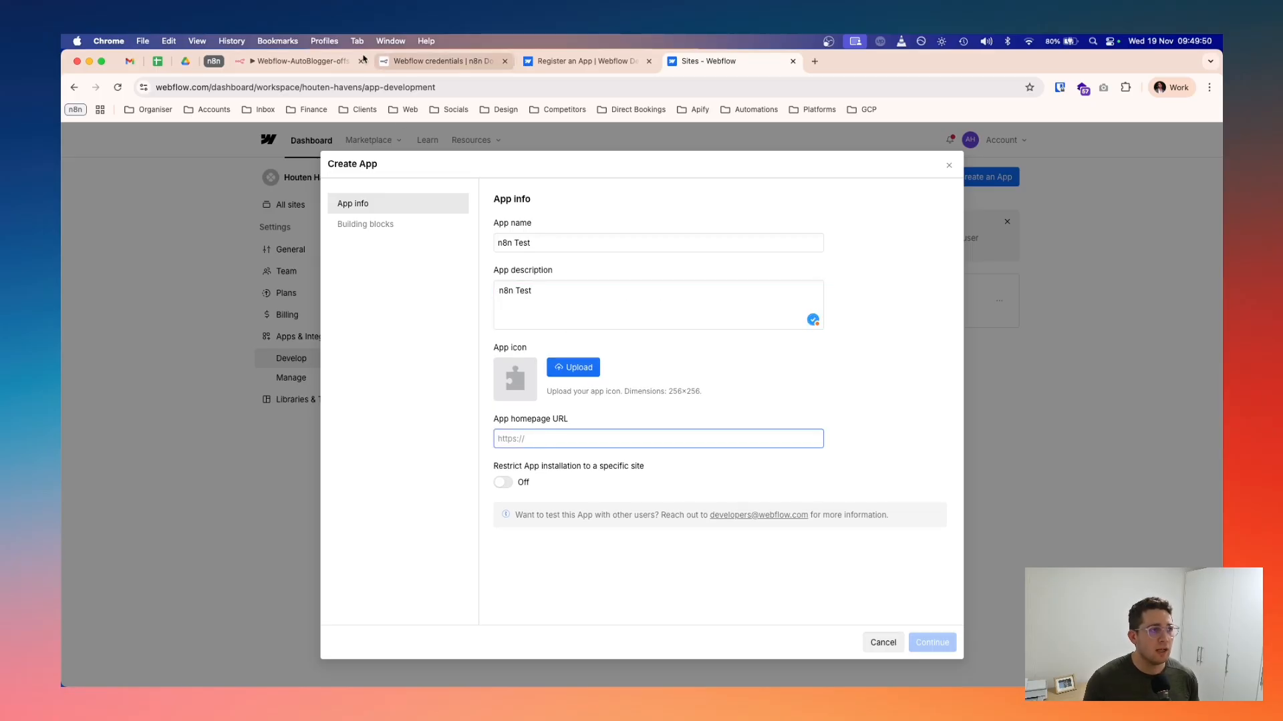
{"action": "left_click", "coordinate": [294, 61]}
{"action": "left_click_drag", "start_coordinate": [251, 87], "coordinate": [155, 92]}
{"action": "key", "text": "super+c"}
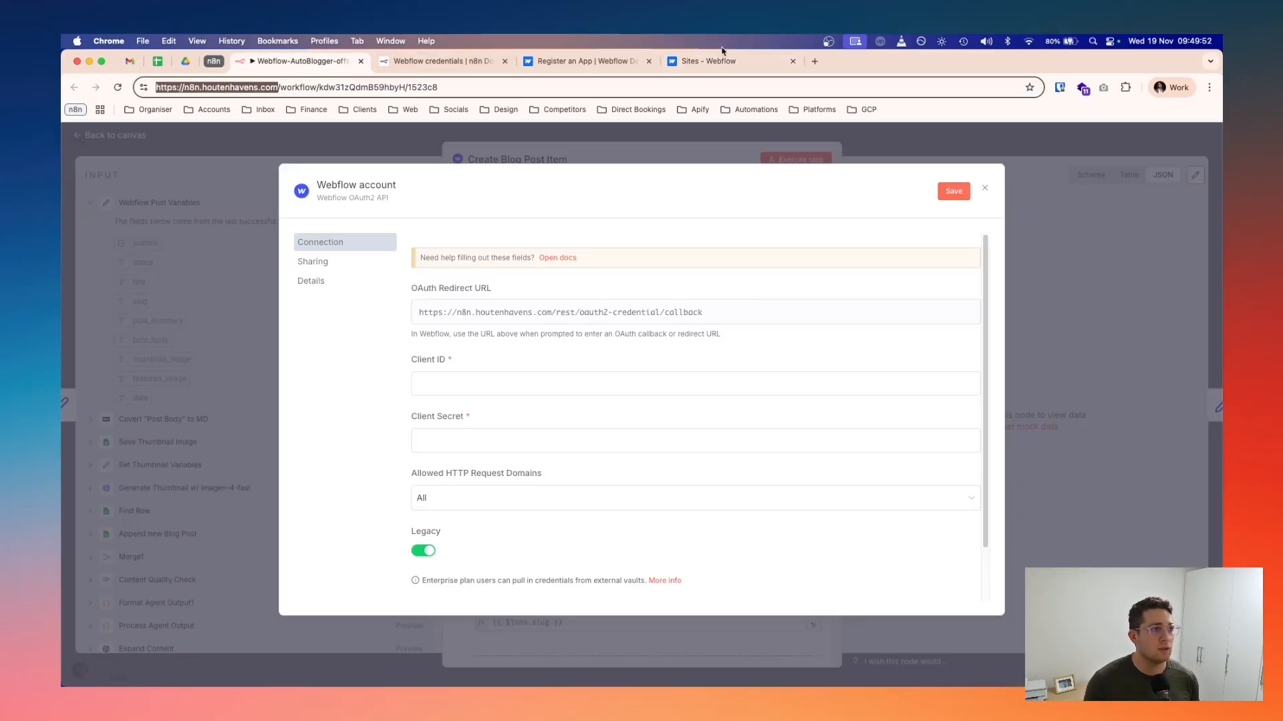
{"action": "left_click", "coordinate": [730, 63]}
{"action": "left_click", "coordinate": [549, 438]}
{"action": "key", "text": "super+v"}
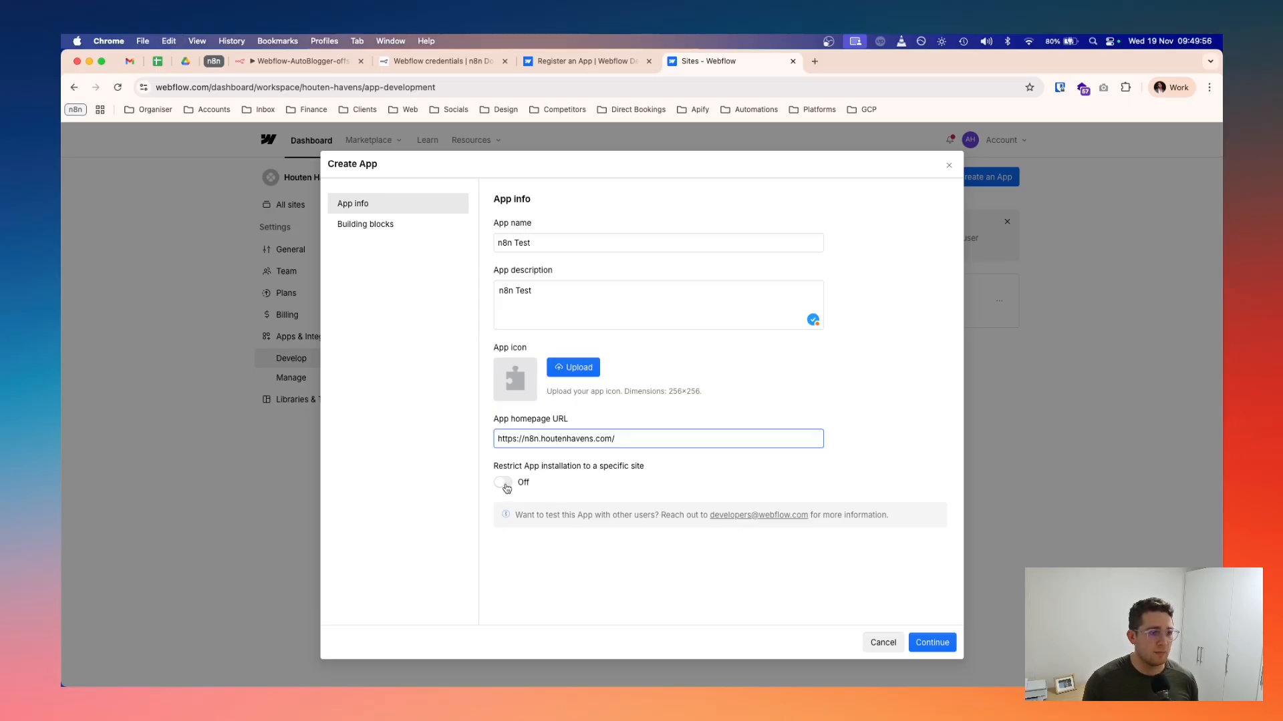
- Restrict the app's installation to a specific site and go on to its building blocks
{"action": "mouse_move", "coordinate": [537, 472]}
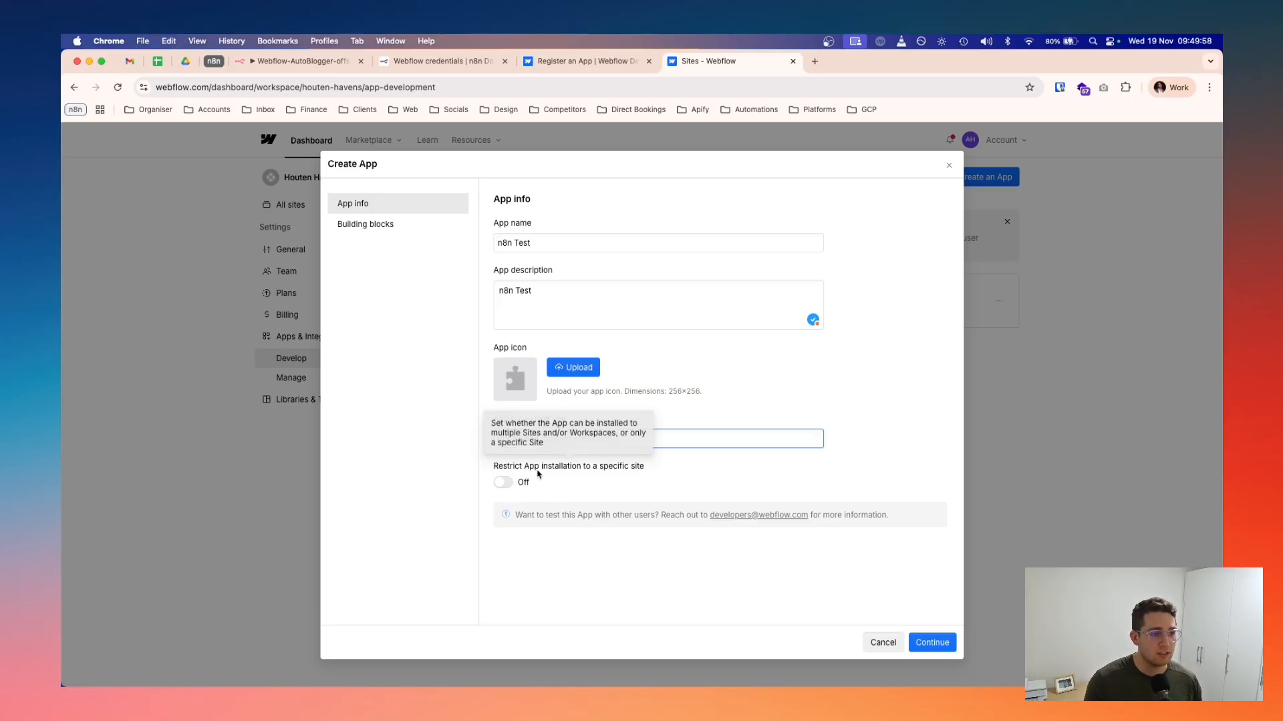
{"action": "left_click", "coordinate": [508, 487]}
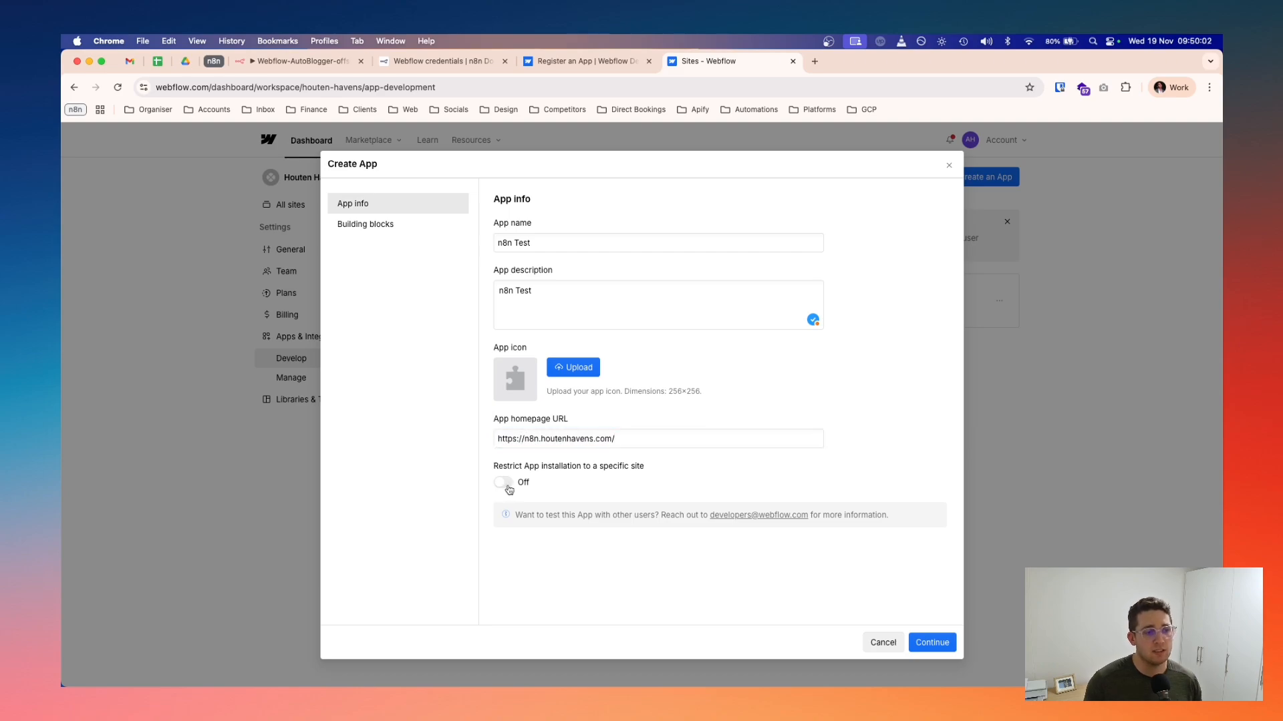
{"action": "left_click", "coordinate": [507, 485]}
{"action": "left_click", "coordinate": [365, 227]}
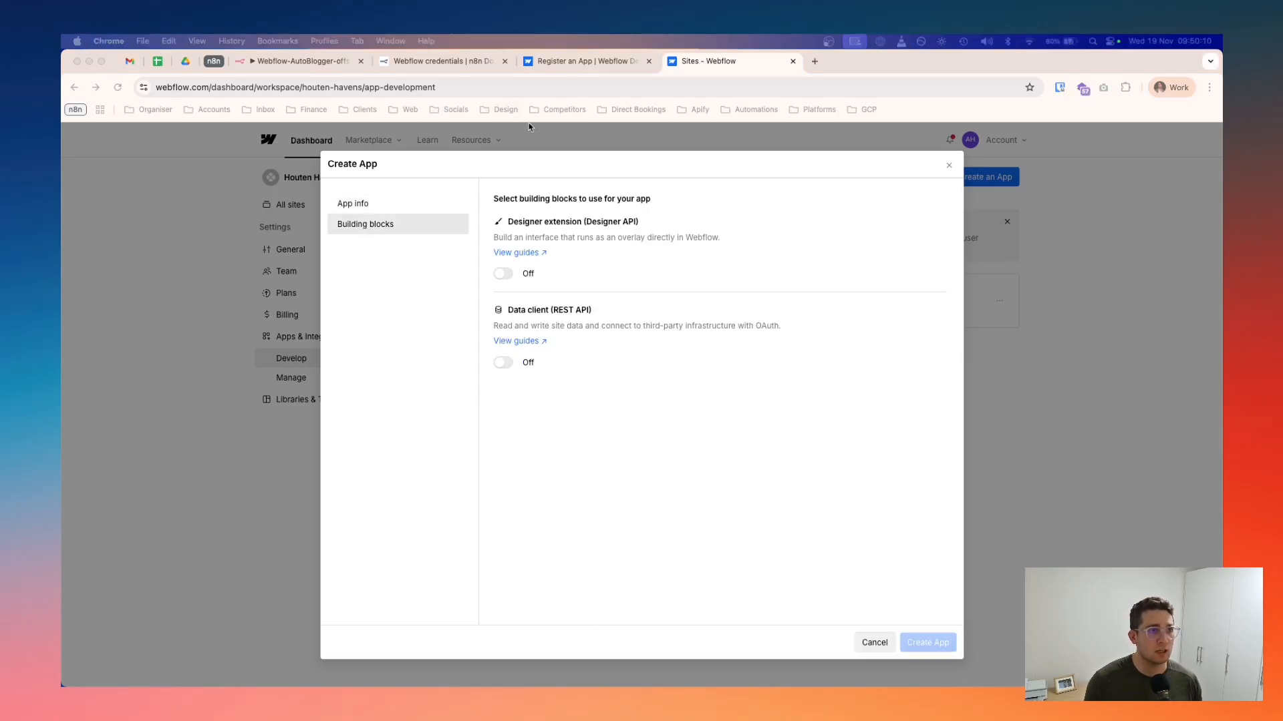
- Check the steps in the Register an App guide and return to the app creation form
{"action": "left_click", "coordinate": [561, 61]}
{"action": "scroll", "coordinate": [557, 261], "scroll_direction": "down", "scroll_amount": 3}
{"action": "scroll", "coordinate": [590, 389], "scroll_direction": "down", "scroll_amount": 5}
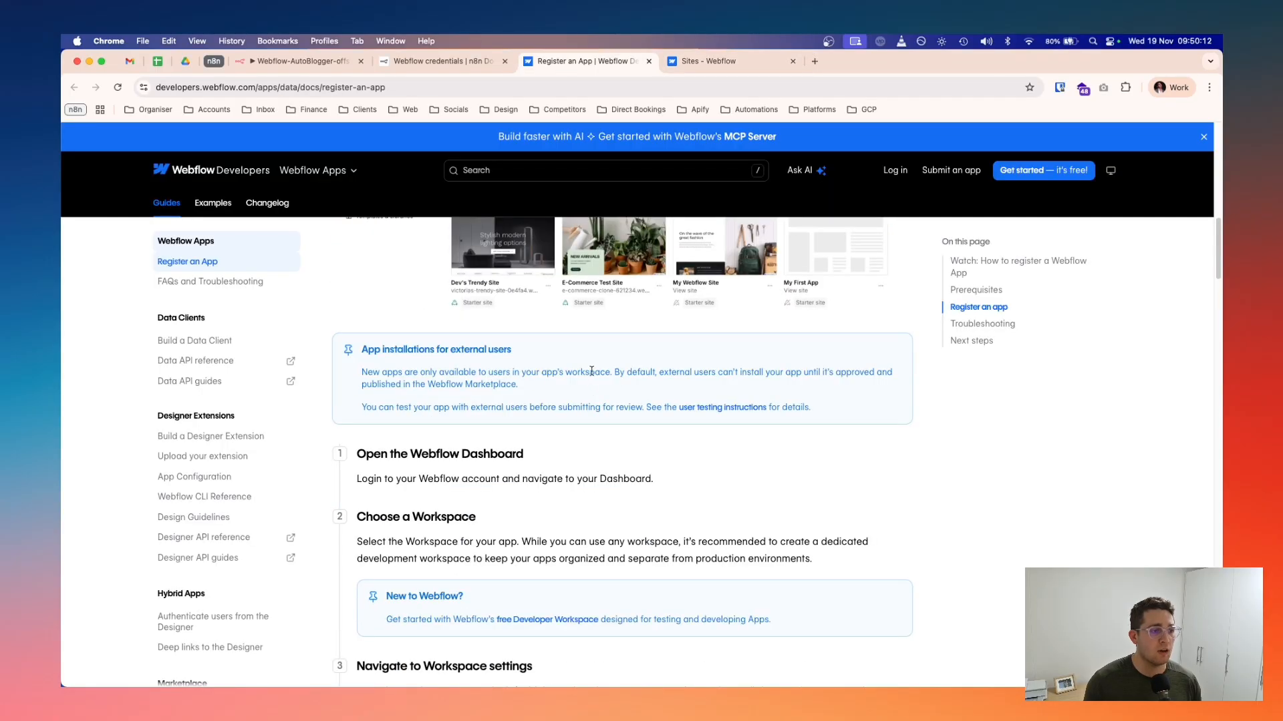
{"action": "left_click", "coordinate": [718, 60]}
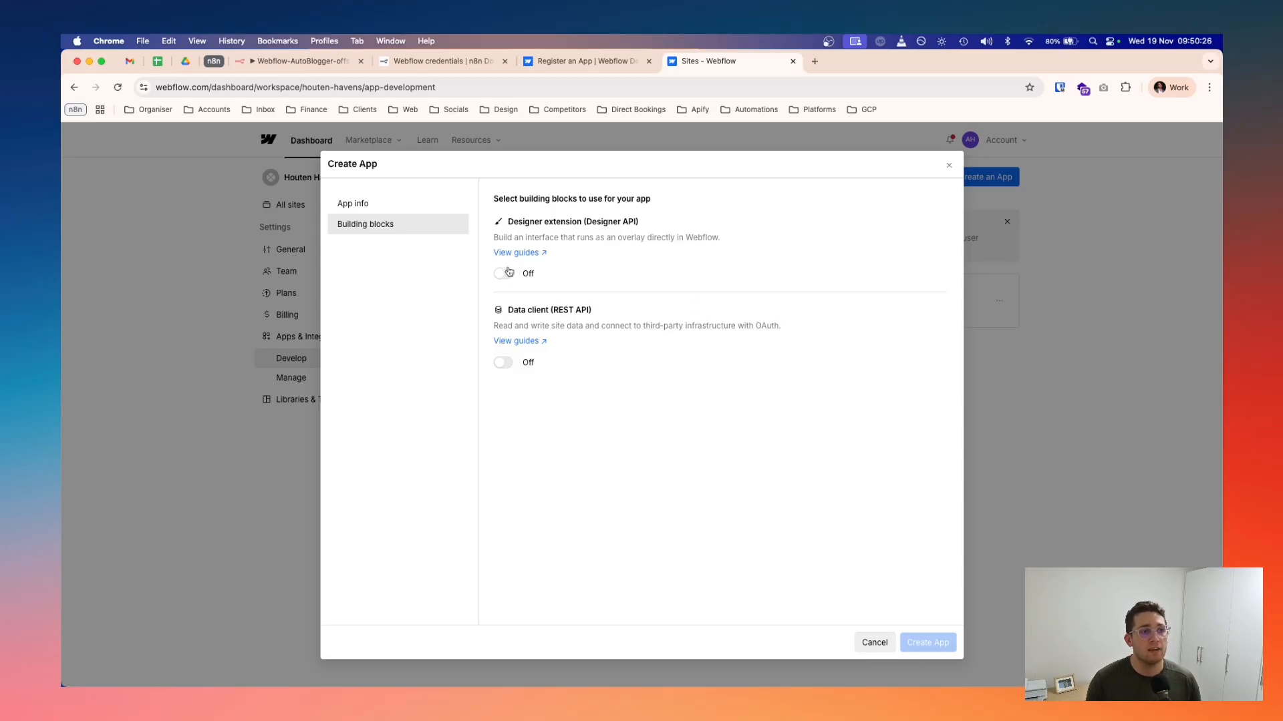
- Enable the Data client (REST API) building block for the app
{"action": "left_click_drag", "start_coordinate": [506, 310], "coordinate": [601, 314]}
{"action": "left_click", "coordinate": [601, 314]}
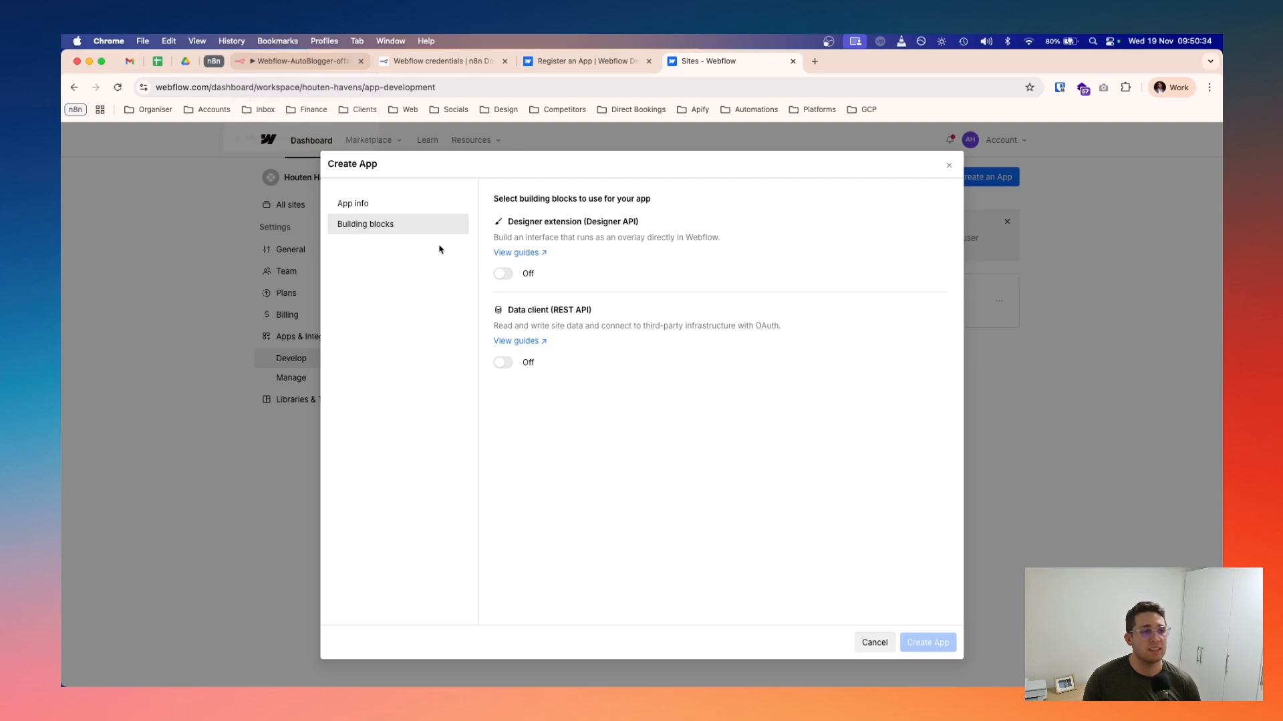
{"action": "left_click", "coordinate": [503, 364]}
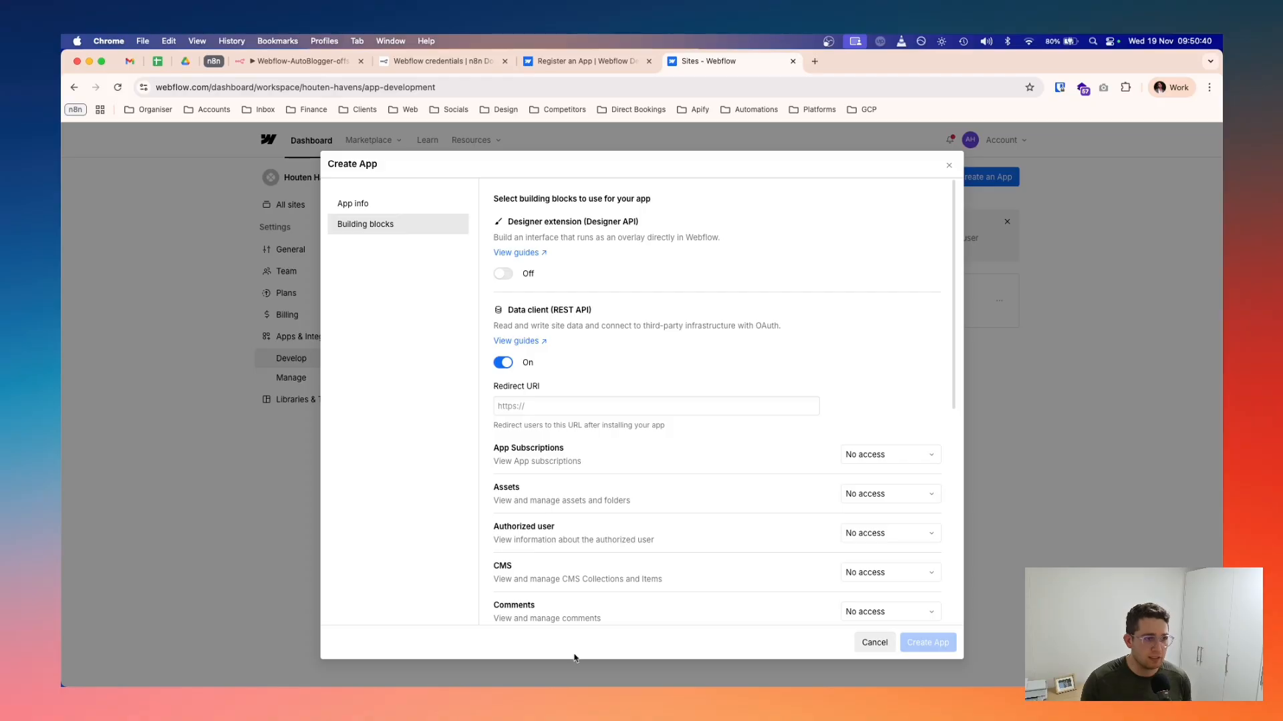
{"action": "scroll", "coordinate": [557, 410], "scroll_direction": "down", "scroll_amount": 1}
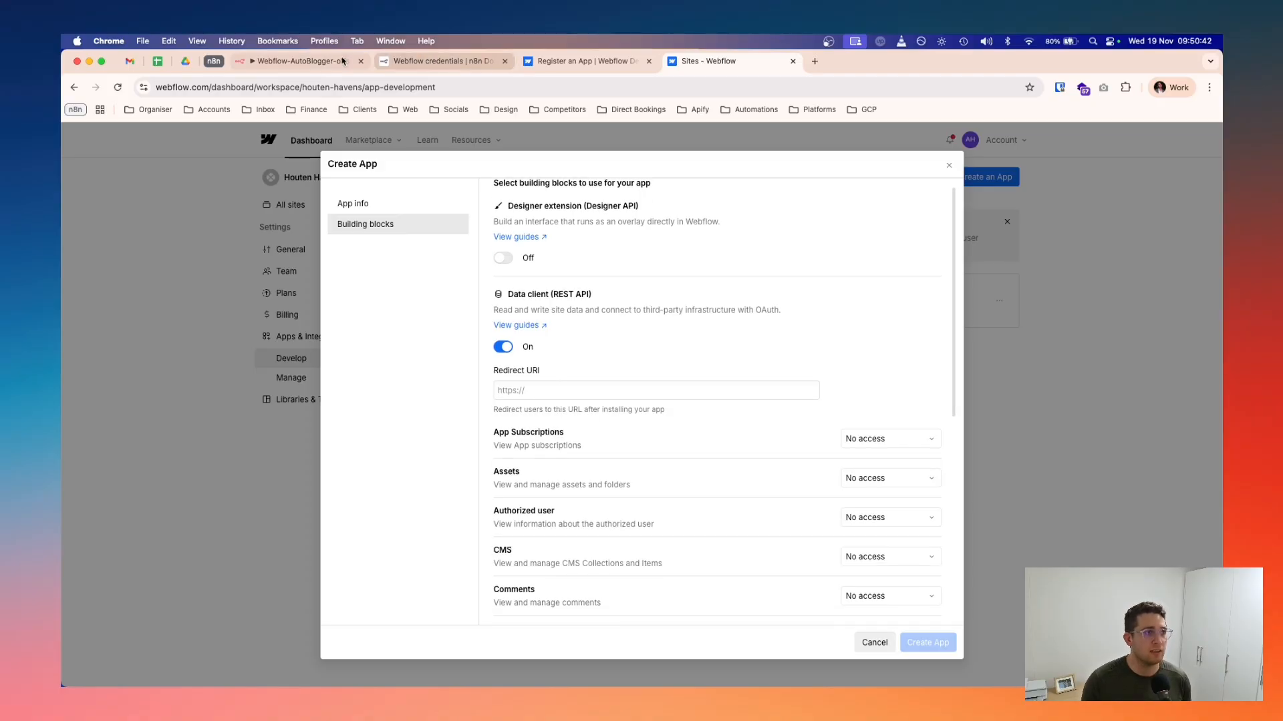
- Copy the OAuth redirect URL from the n8n Webflow credential into the app's Redirect URI
{"action": "left_click", "coordinate": [304, 61]}
{"action": "left_click", "coordinate": [465, 315]}
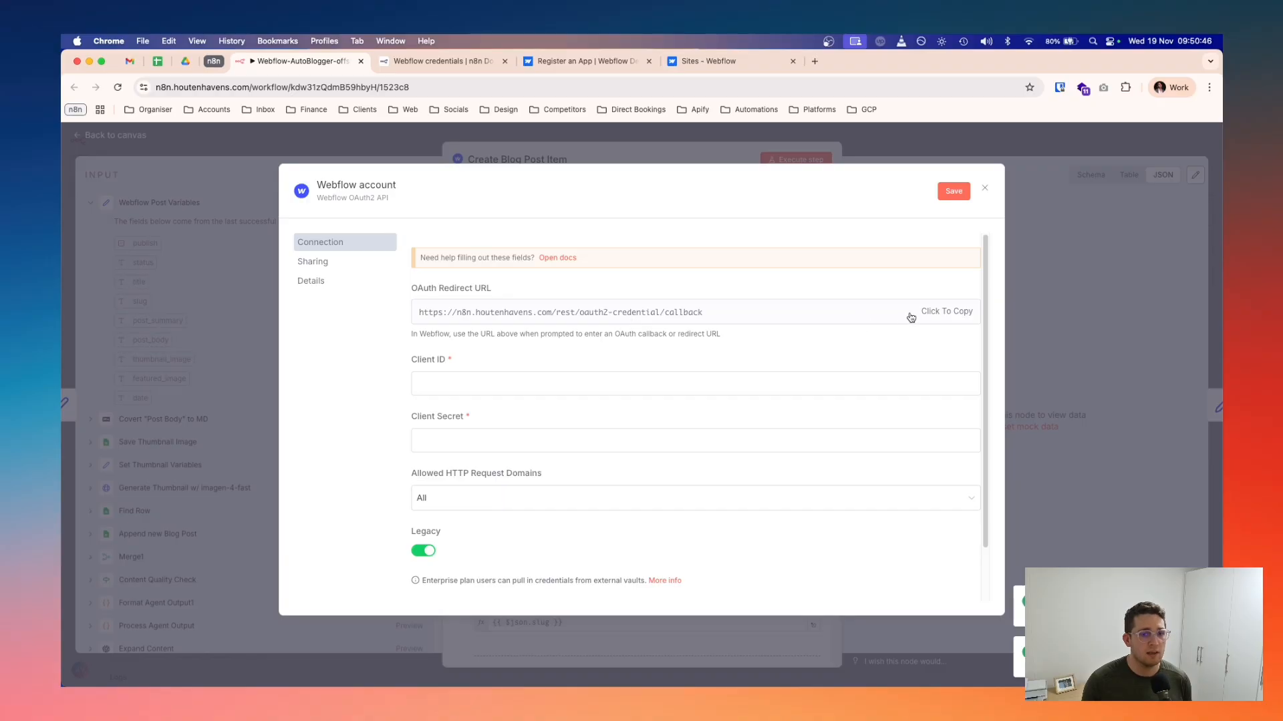
{"action": "left_click", "coordinate": [676, 60]}
{"action": "left_click", "coordinate": [544, 389]}
{"action": "key", "text": "super+v"}
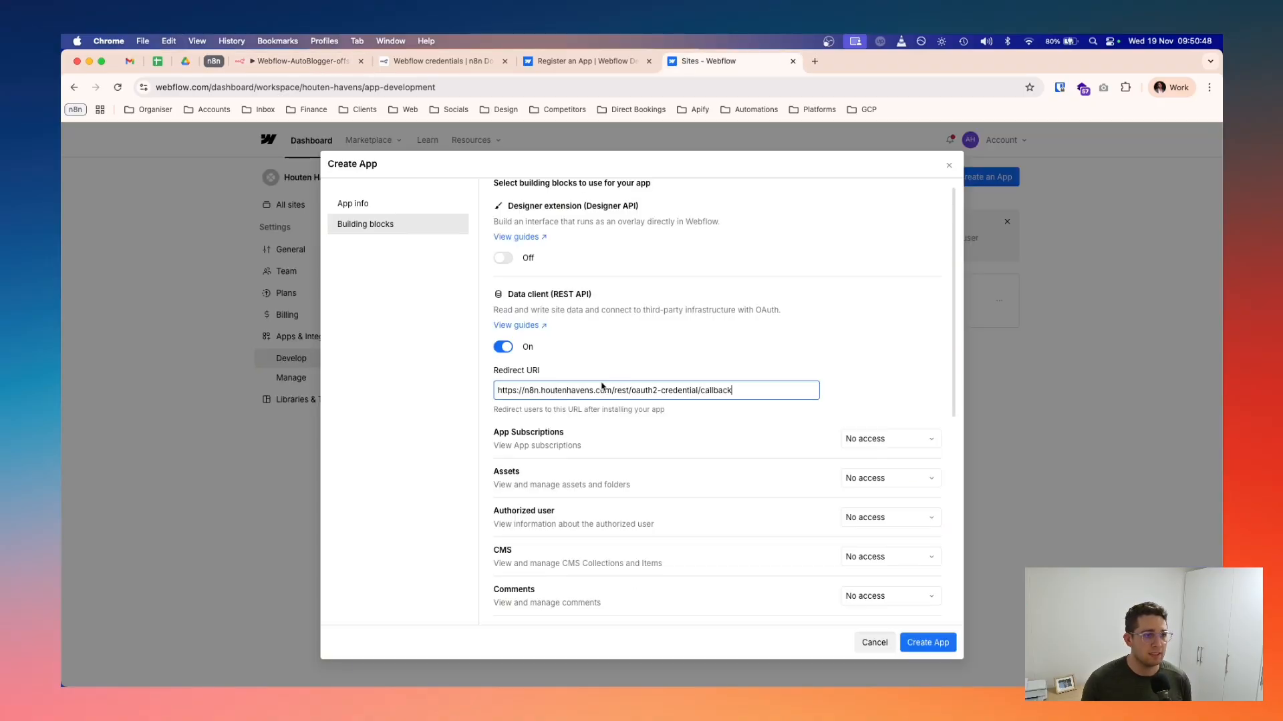
- Grant the app read and write access to CMS collections and items
{"action": "scroll", "coordinate": [668, 446], "scroll_direction": "down", "scroll_amount": 3}
{"action": "scroll", "coordinate": [668, 447], "scroll_direction": "down", "scroll_amount": 2}
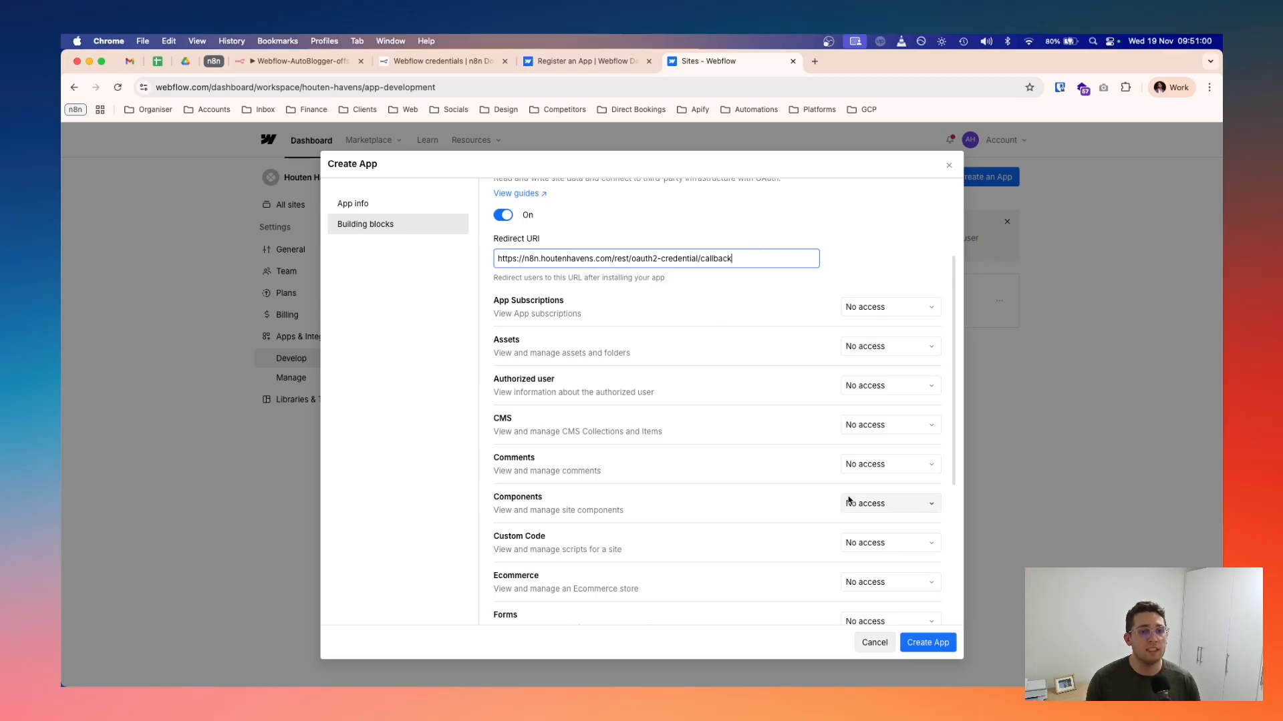
{"action": "scroll", "coordinate": [845, 566], "scroll_direction": "down", "scroll_amount": 1}
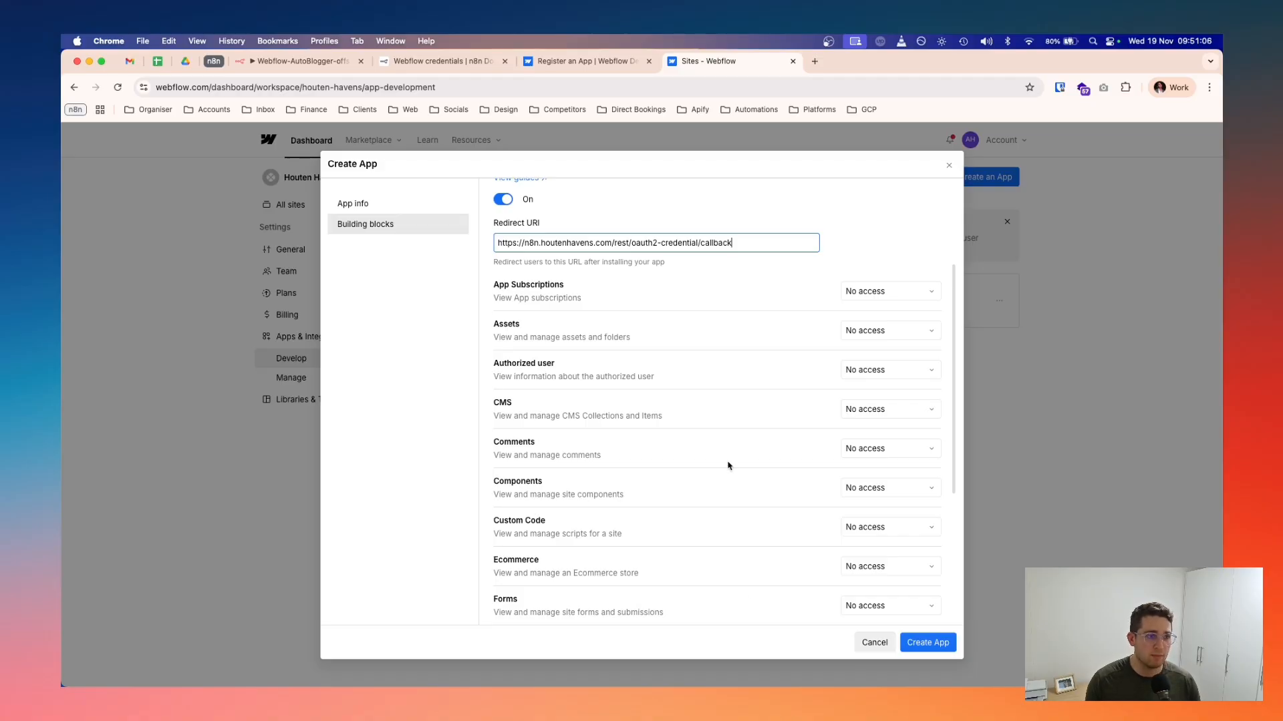
{"action": "triple_click", "coordinate": [536, 420]}
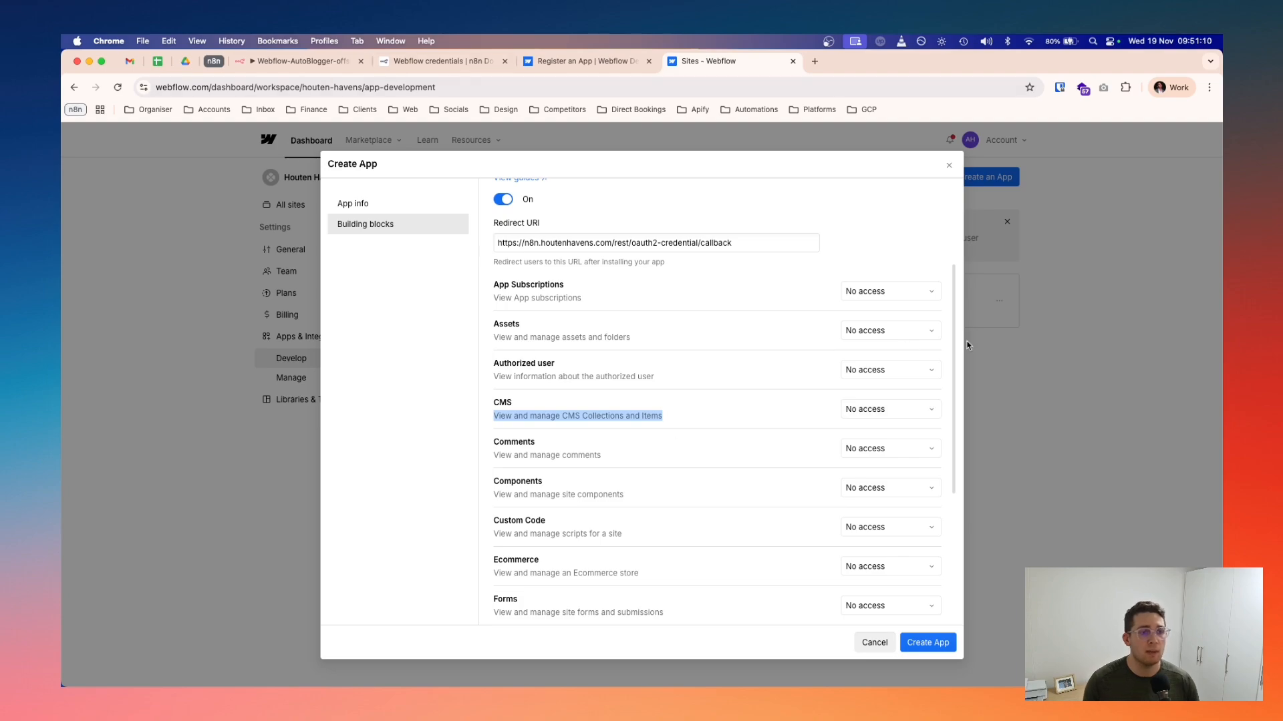
{"action": "left_click", "coordinate": [895, 410]}
{"action": "left_click", "coordinate": [910, 465]}
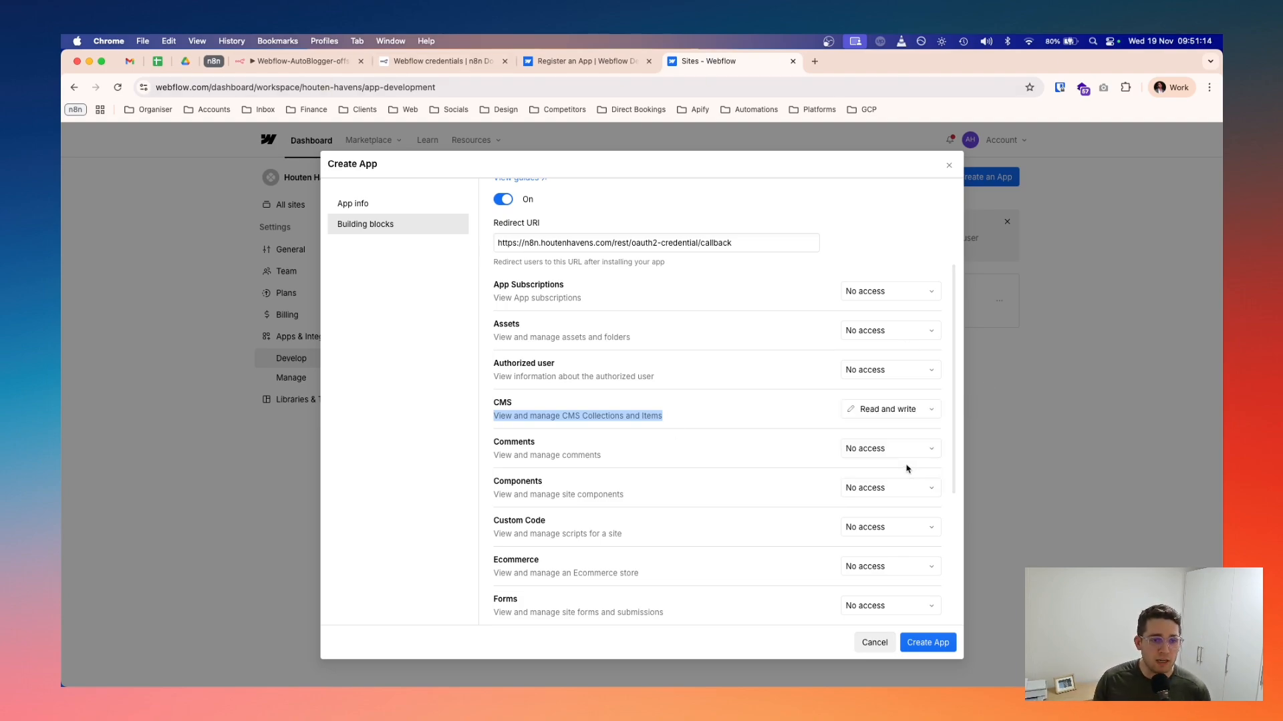
- Give the app read-only access to both Forms and Sites
{"action": "scroll", "coordinate": [739, 498], "scroll_direction": "down", "scroll_amount": 2}
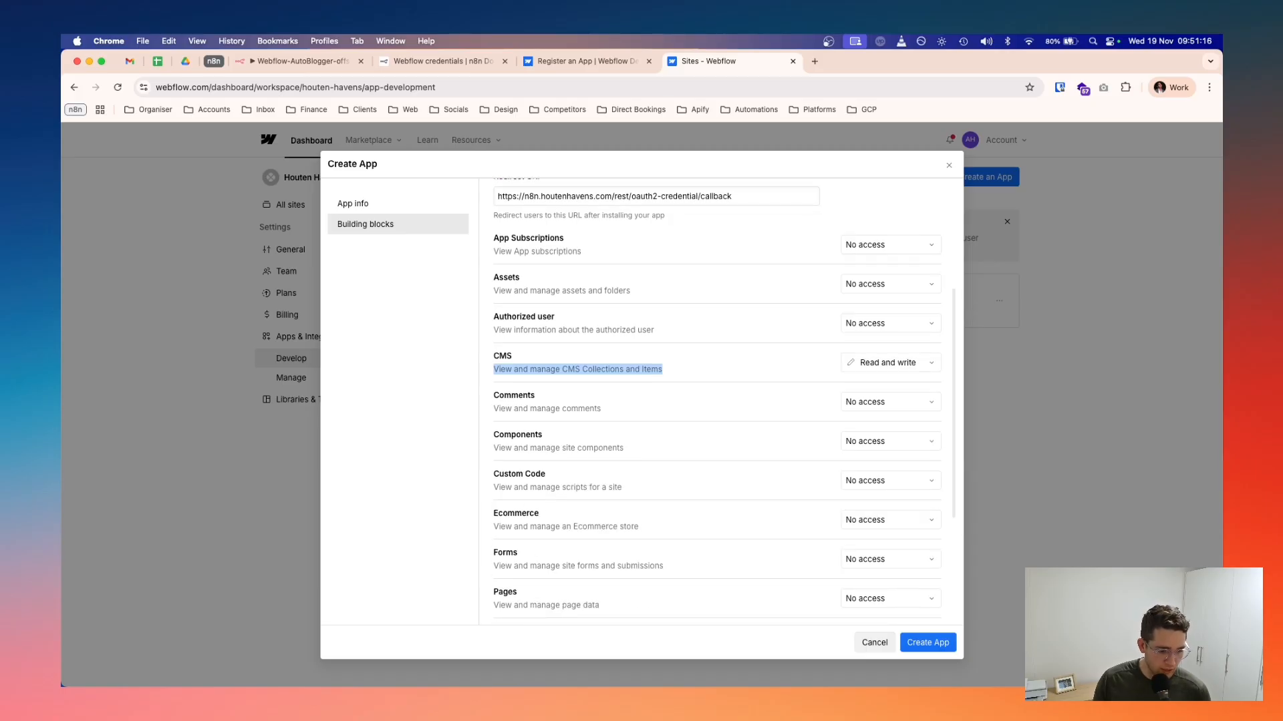
{"action": "scroll", "coordinate": [735, 475], "scroll_direction": "down", "scroll_amount": 3}
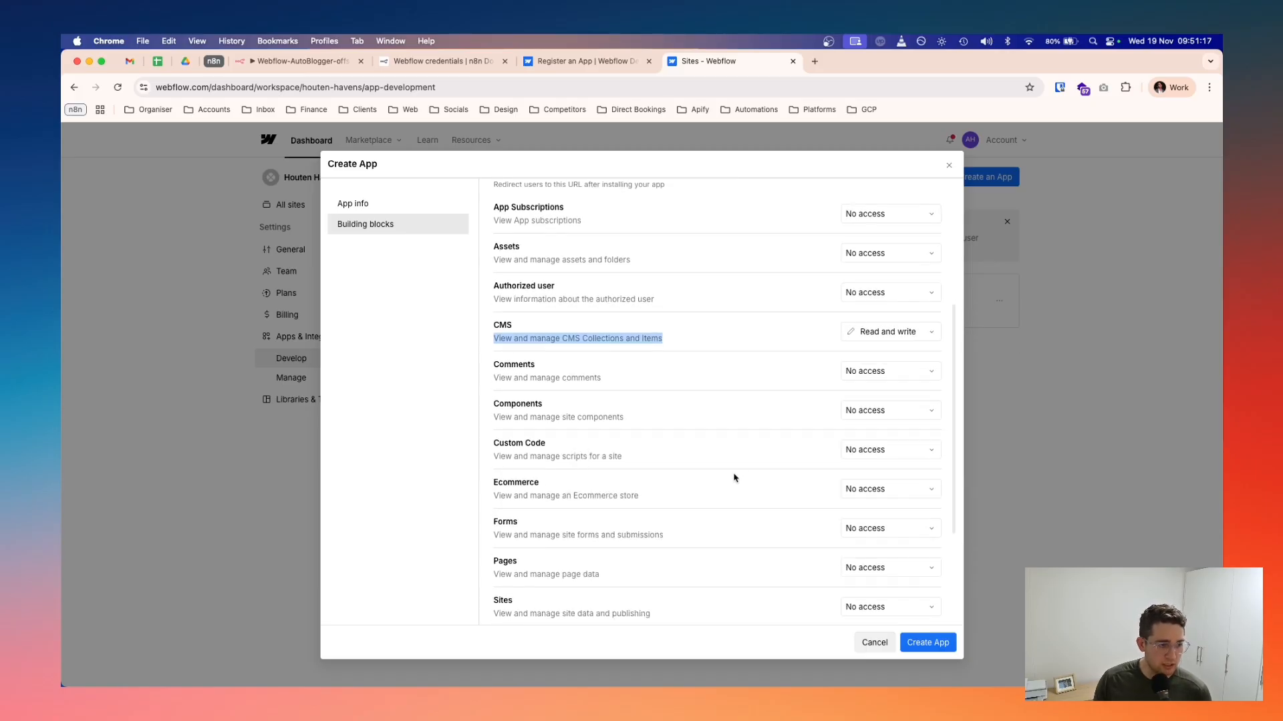
{"action": "left_click", "coordinate": [879, 498]}
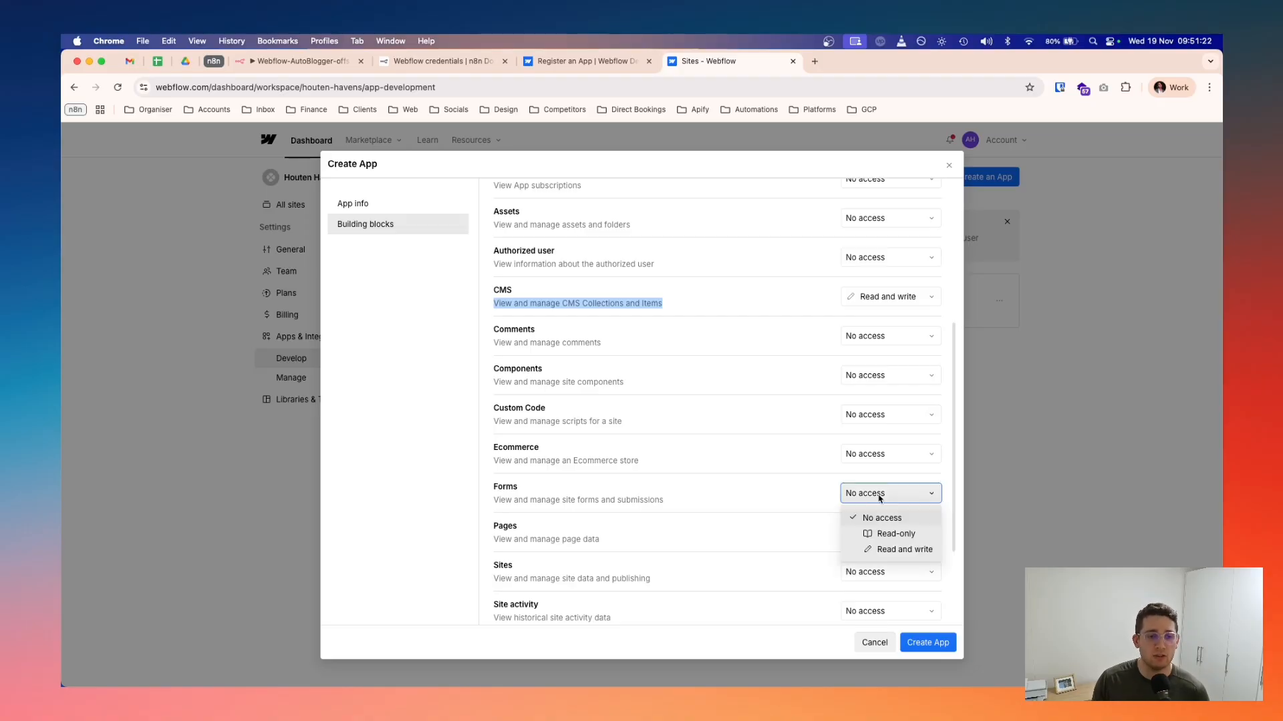
{"action": "left_click", "coordinate": [896, 534]}
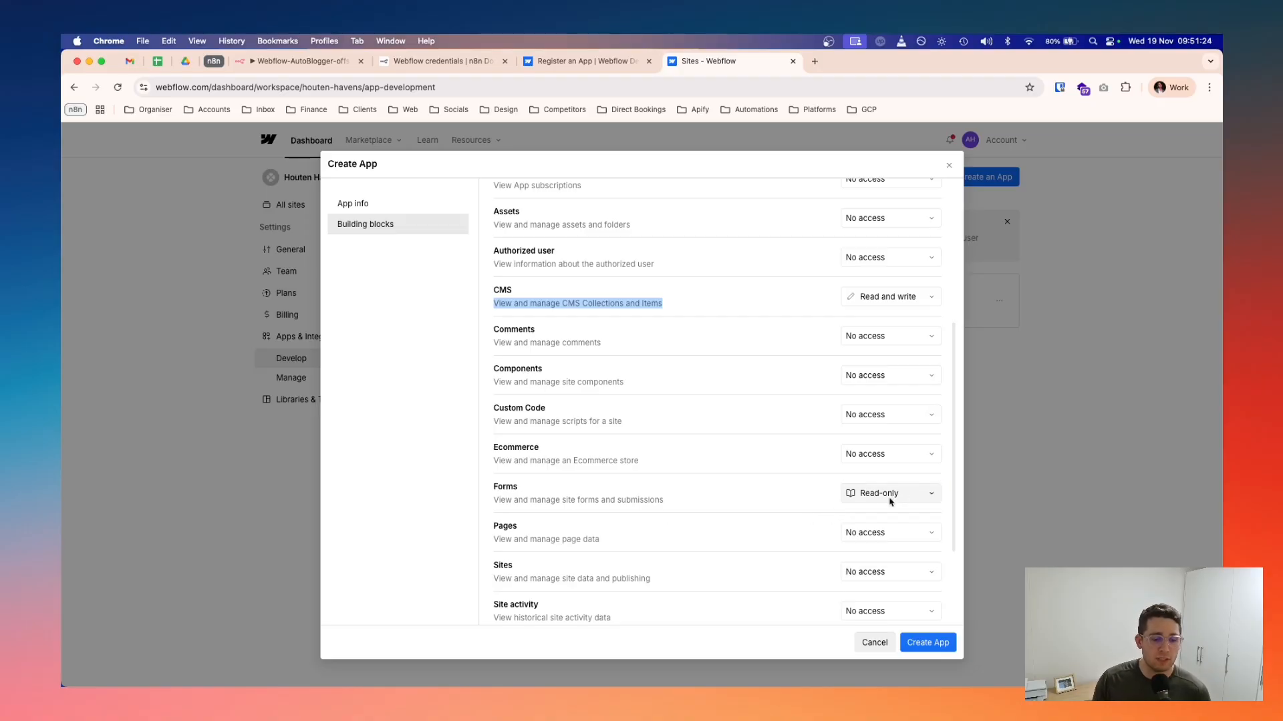
{"action": "scroll", "coordinate": [855, 494], "scroll_direction": "down", "scroll_amount": 1}
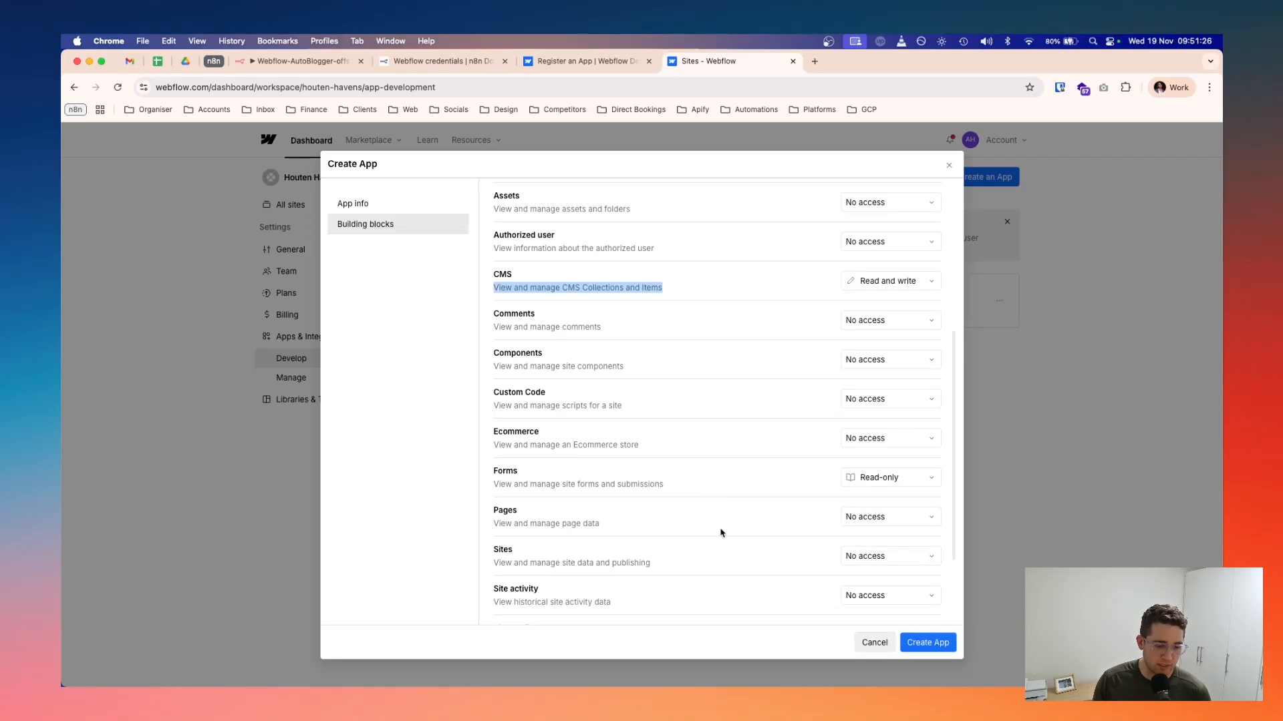
{"action": "scroll", "coordinate": [741, 544], "scroll_direction": "down", "scroll_amount": 2}
{"action": "left_click", "coordinate": [889, 526]}
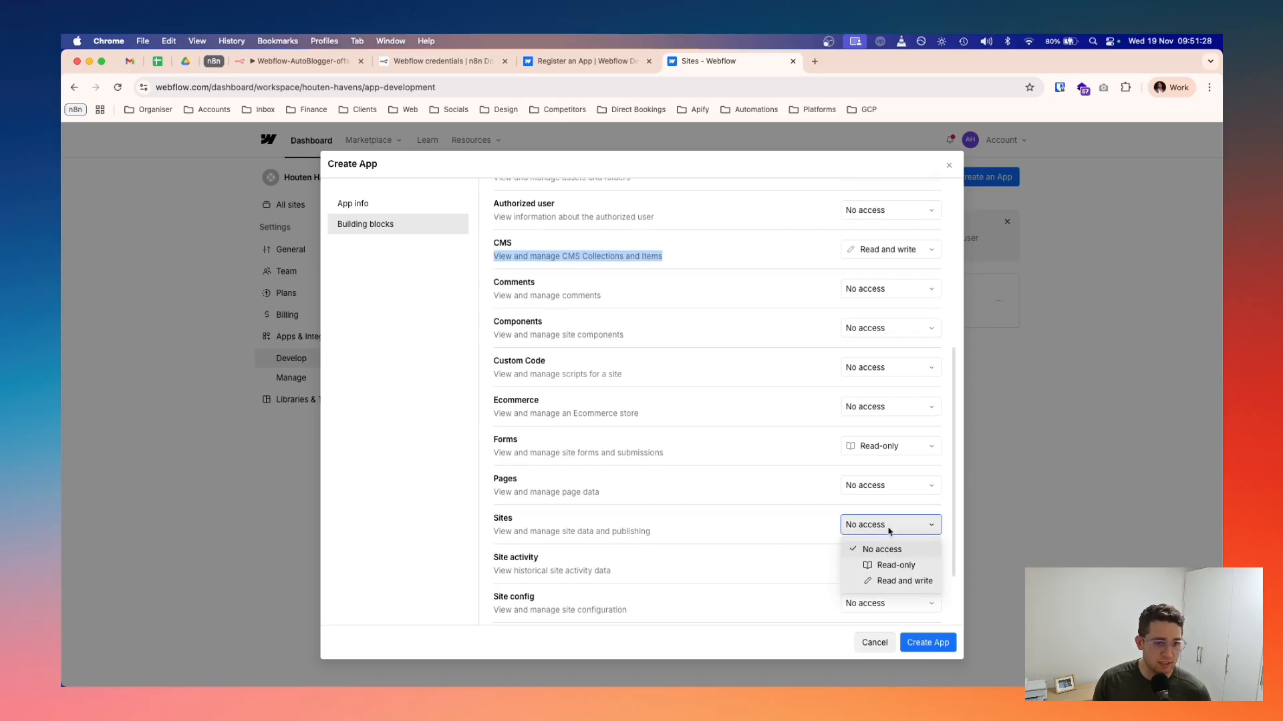
{"action": "left_click", "coordinate": [896, 566]}
- Give the app read-only access to Workspace resources
{"action": "scroll", "coordinate": [769, 539], "scroll_direction": "down", "scroll_amount": 1}
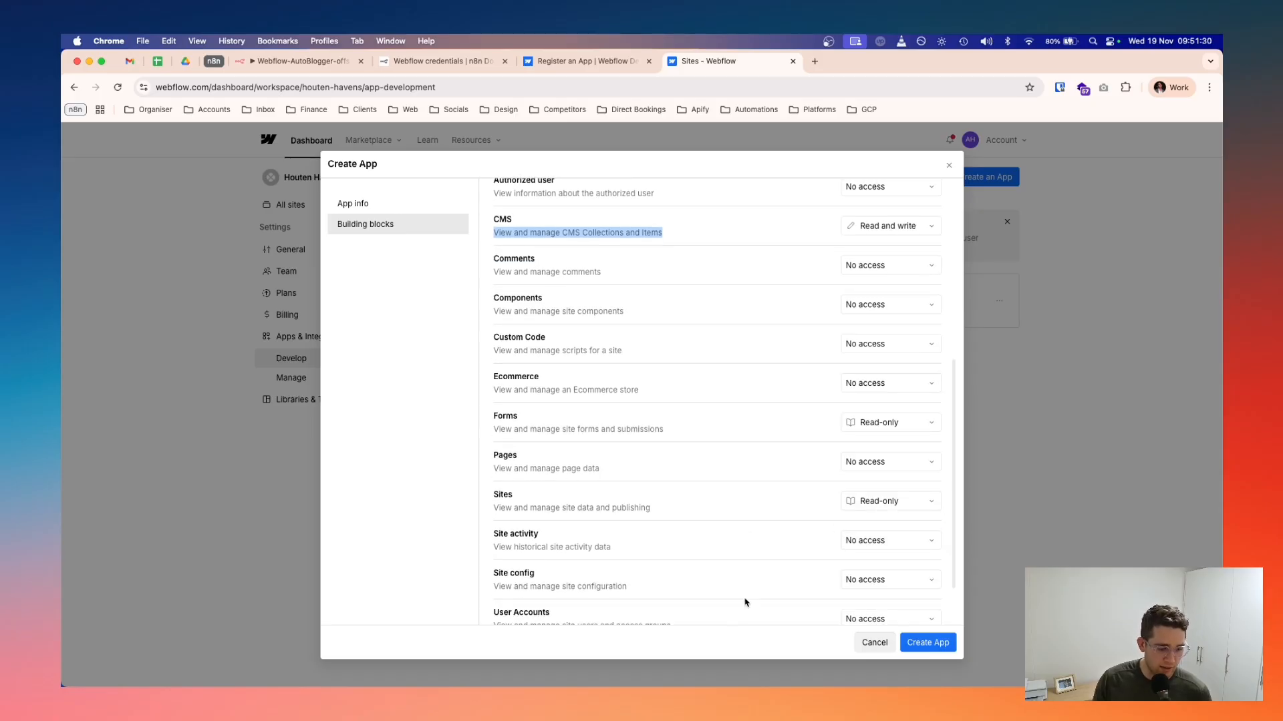
{"action": "scroll", "coordinate": [746, 602], "scroll_direction": "down", "scroll_amount": 3}
{"action": "left_click", "coordinate": [904, 593]}
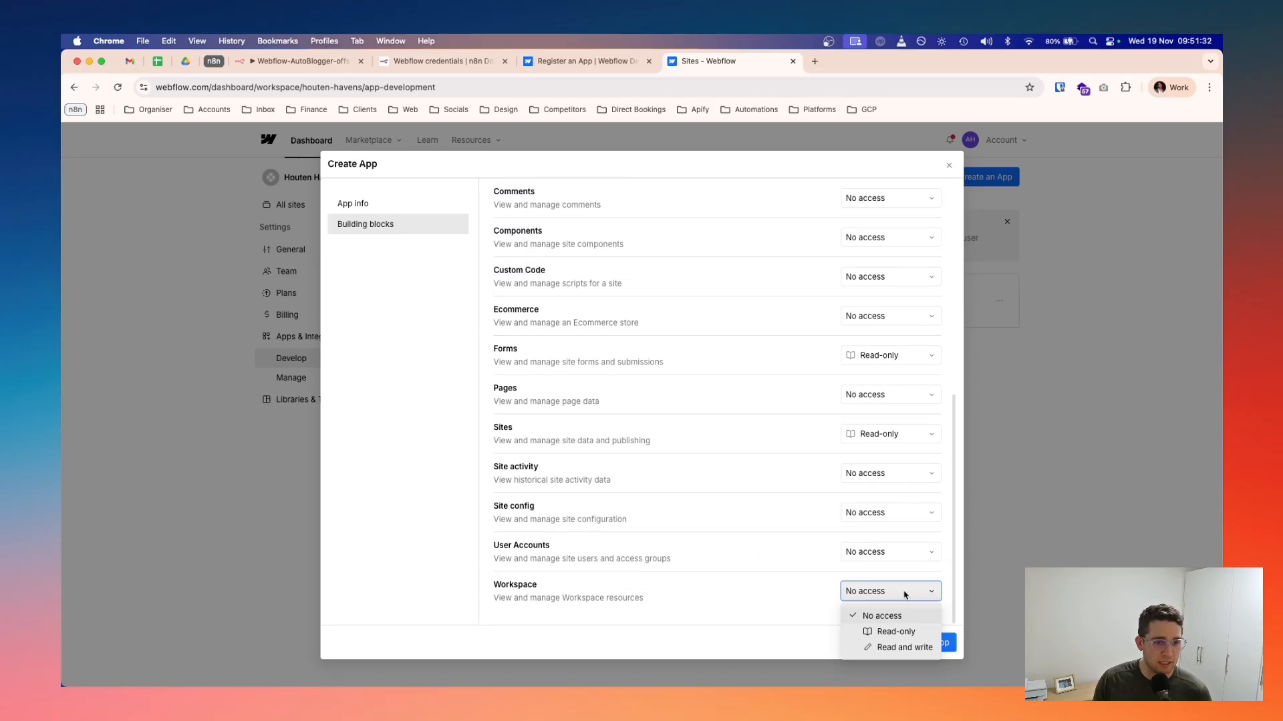
{"action": "left_click", "coordinate": [894, 631]}
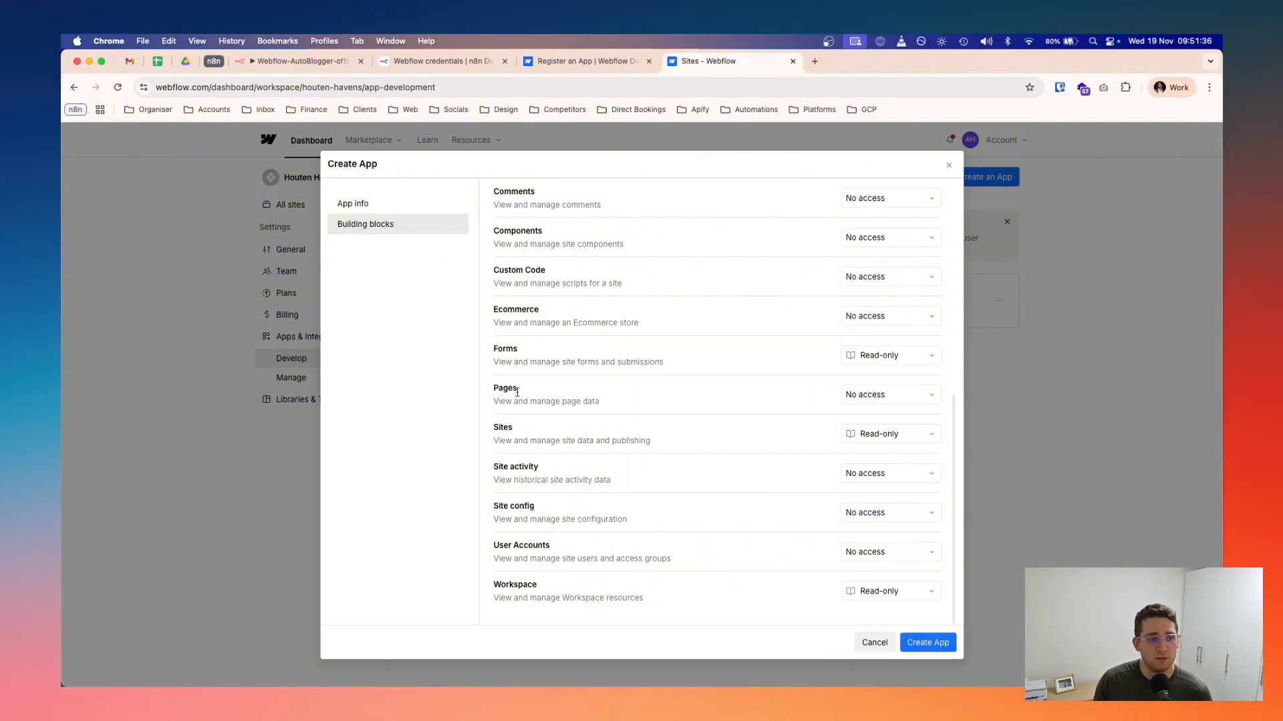
- Review the chosen access scopes and redirect URI, and create the app
{"action": "scroll", "coordinate": [598, 586], "scroll_direction": "up", "scroll_amount": 5}
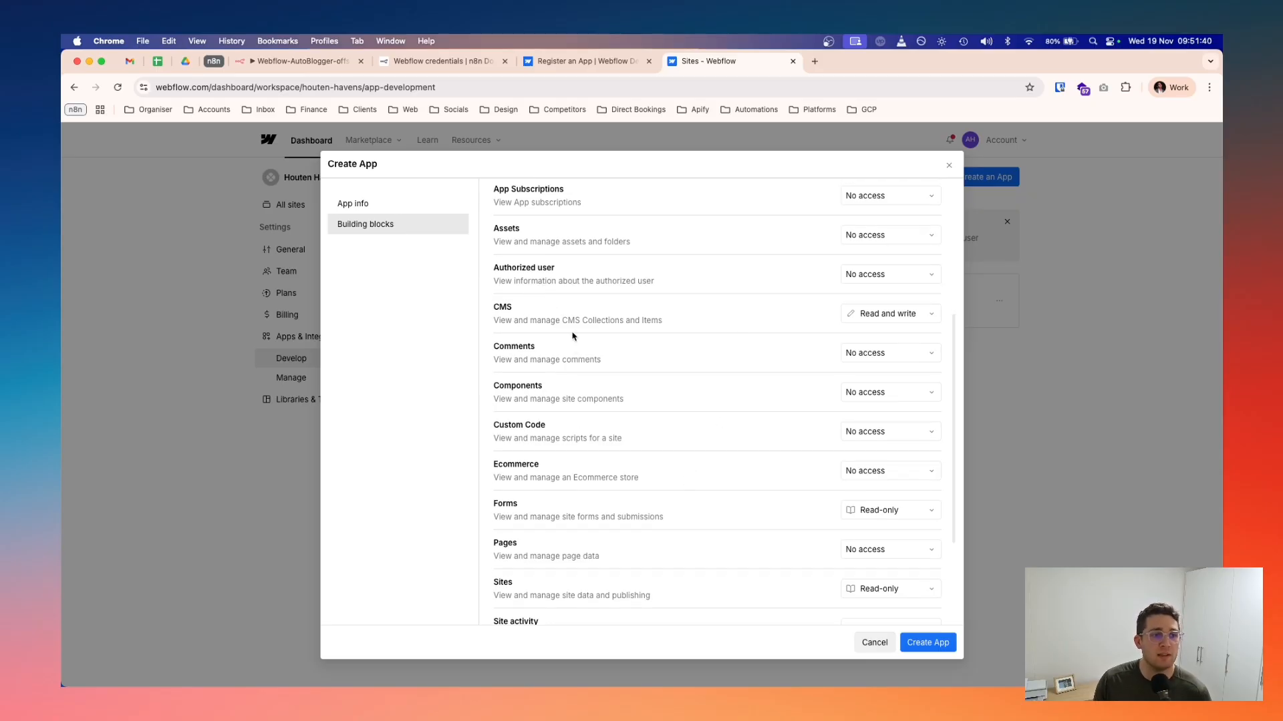
{"action": "scroll", "coordinate": [561, 337], "scroll_direction": "up", "scroll_amount": 1}
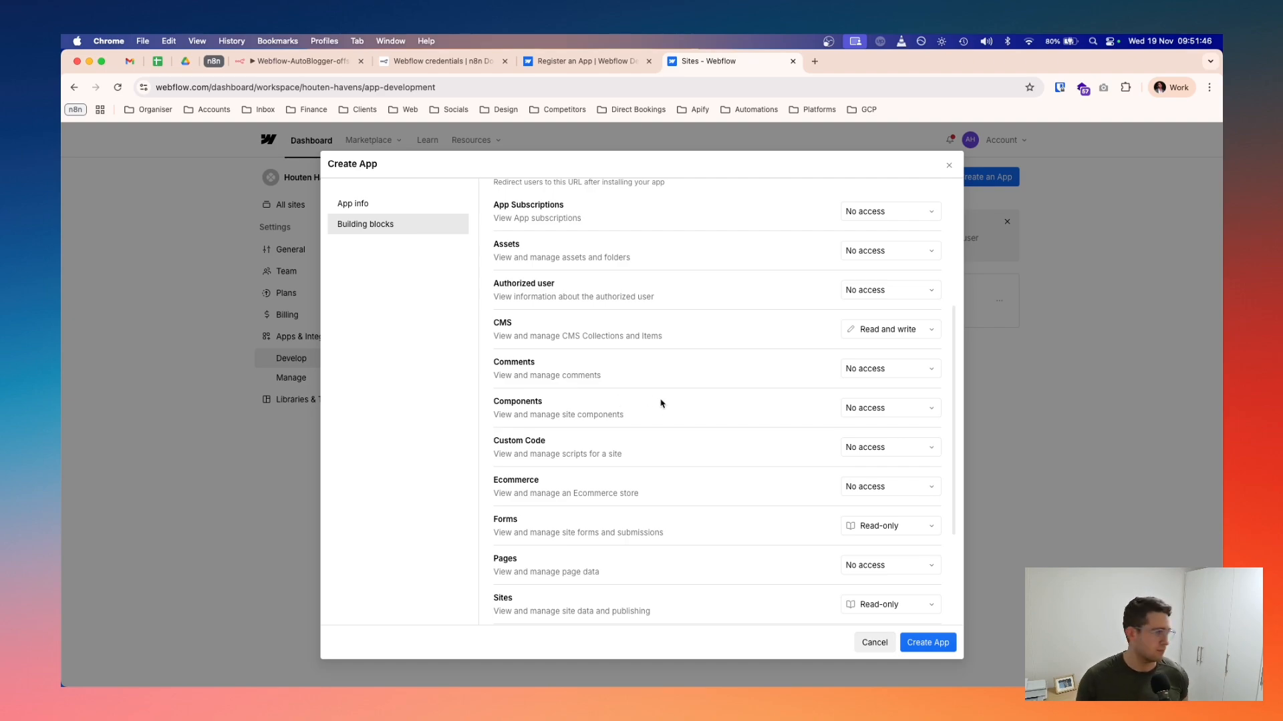
{"action": "scroll", "coordinate": [688, 399], "scroll_direction": "up", "scroll_amount": 5}
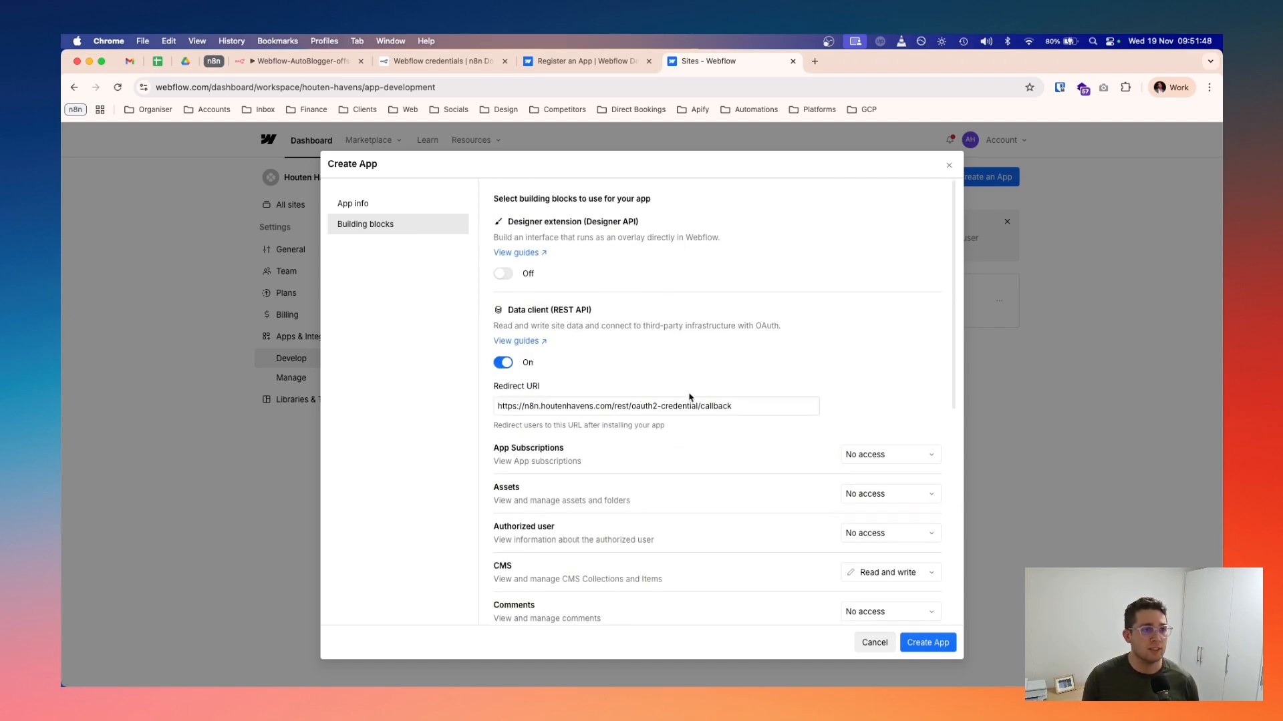
{"action": "left_click", "coordinate": [945, 645]}
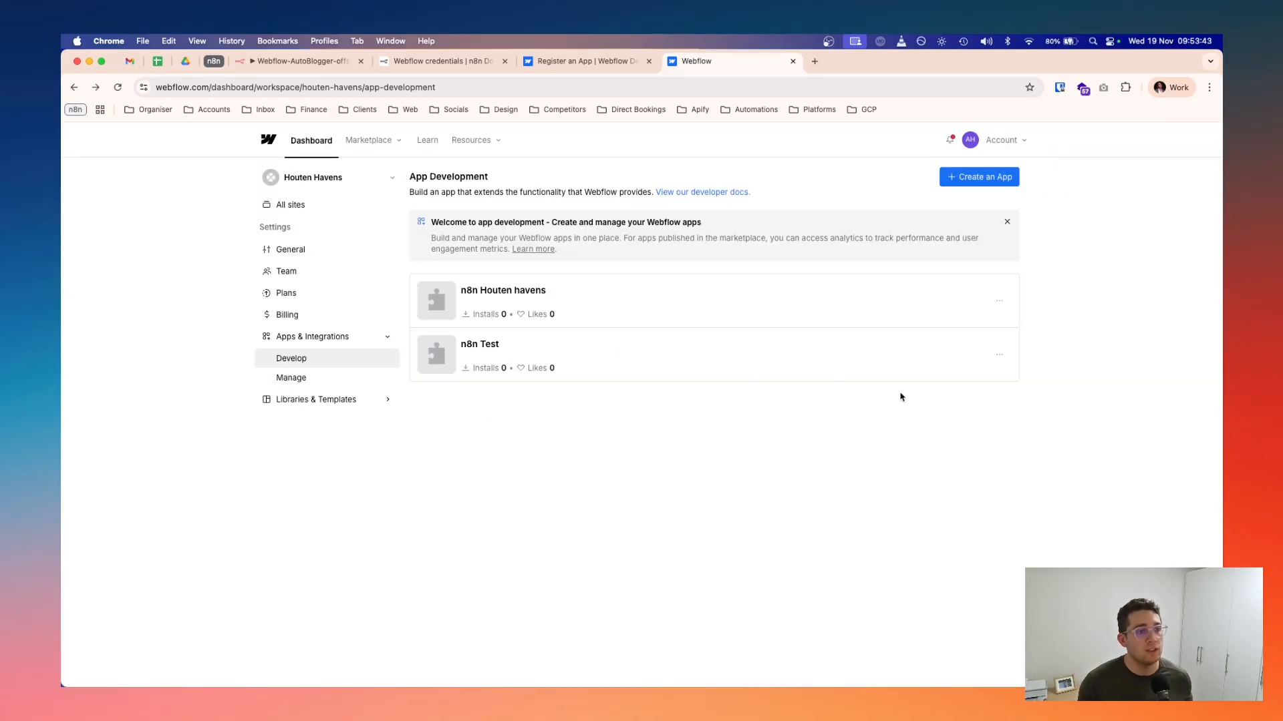
- Open the n8n Test app for editing and proceed to its building blocks
{"action": "left_click", "coordinate": [999, 354]}
{"action": "left_click", "coordinate": [1026, 395]}
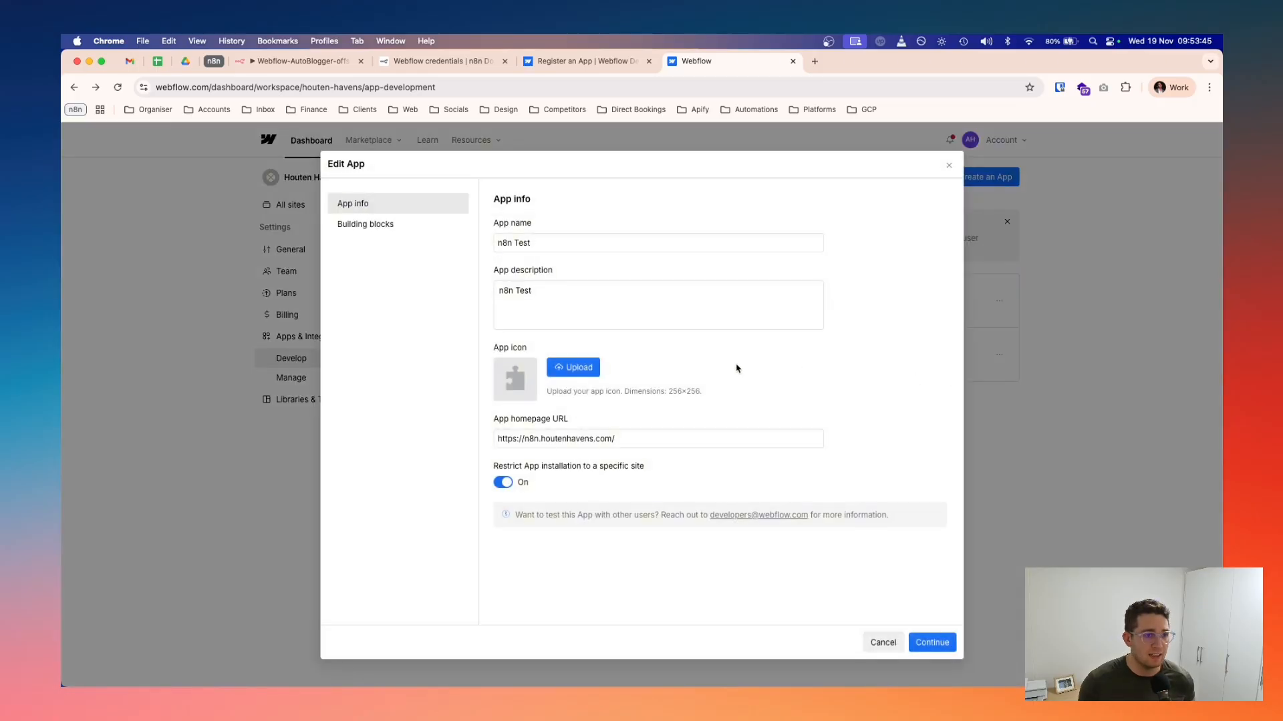
{"action": "left_click", "coordinate": [939, 640]}
- Copy the app's client ID from the Data client section
{"action": "scroll", "coordinate": [716, 447], "scroll_direction": "down", "scroll_amount": 1}
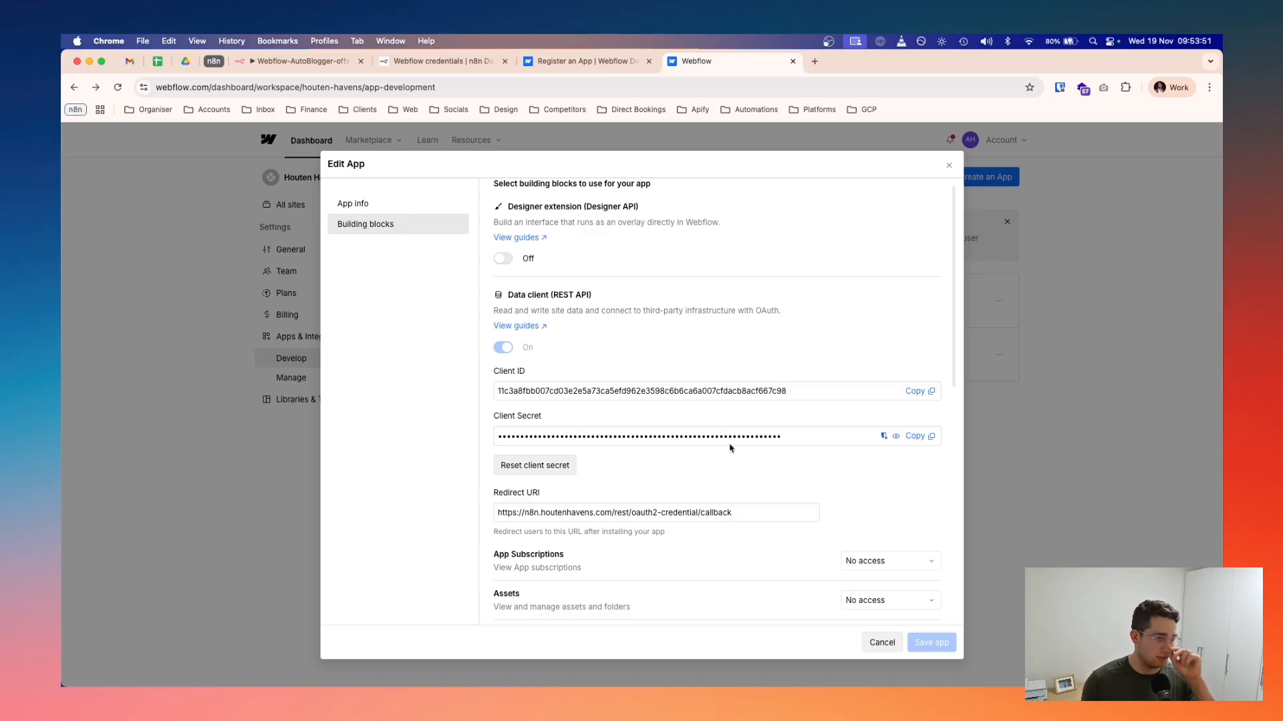
{"action": "scroll", "coordinate": [621, 421], "scroll_direction": "down", "scroll_amount": 1}
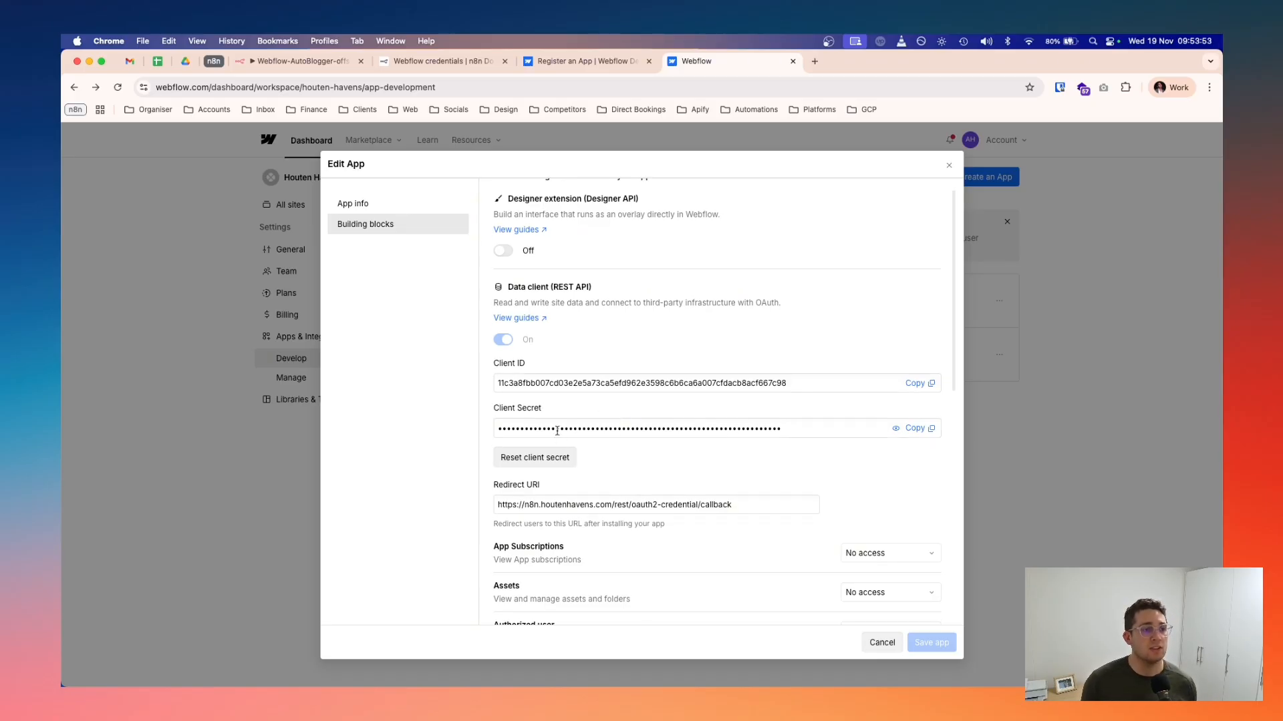
{"action": "scroll", "coordinate": [840, 443], "scroll_direction": "down", "scroll_amount": 1}
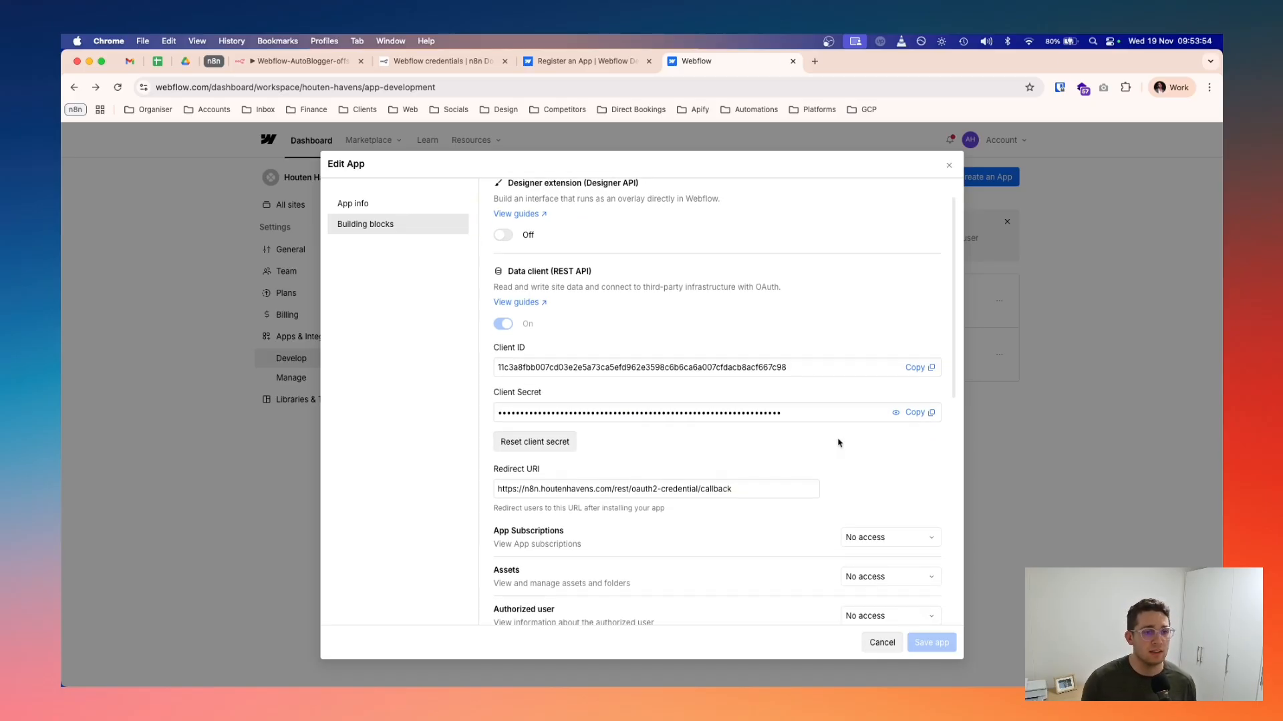
{"action": "left_click", "coordinate": [914, 368]}
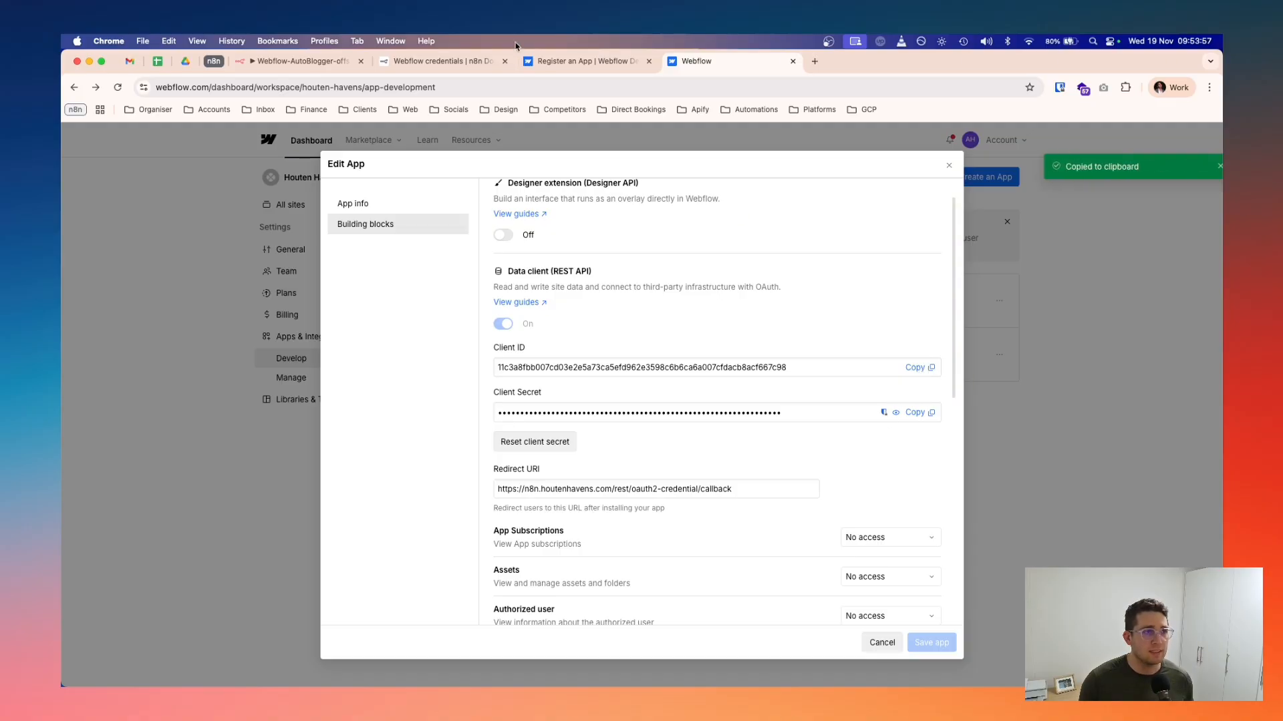
- Switch to the n8n workflow and paste the copied client ID into the Webflow account credential
{"action": "left_click", "coordinate": [285, 64]}
{"action": "left_click", "coordinate": [506, 375]}
{"action": "key", "text": "super+v"}
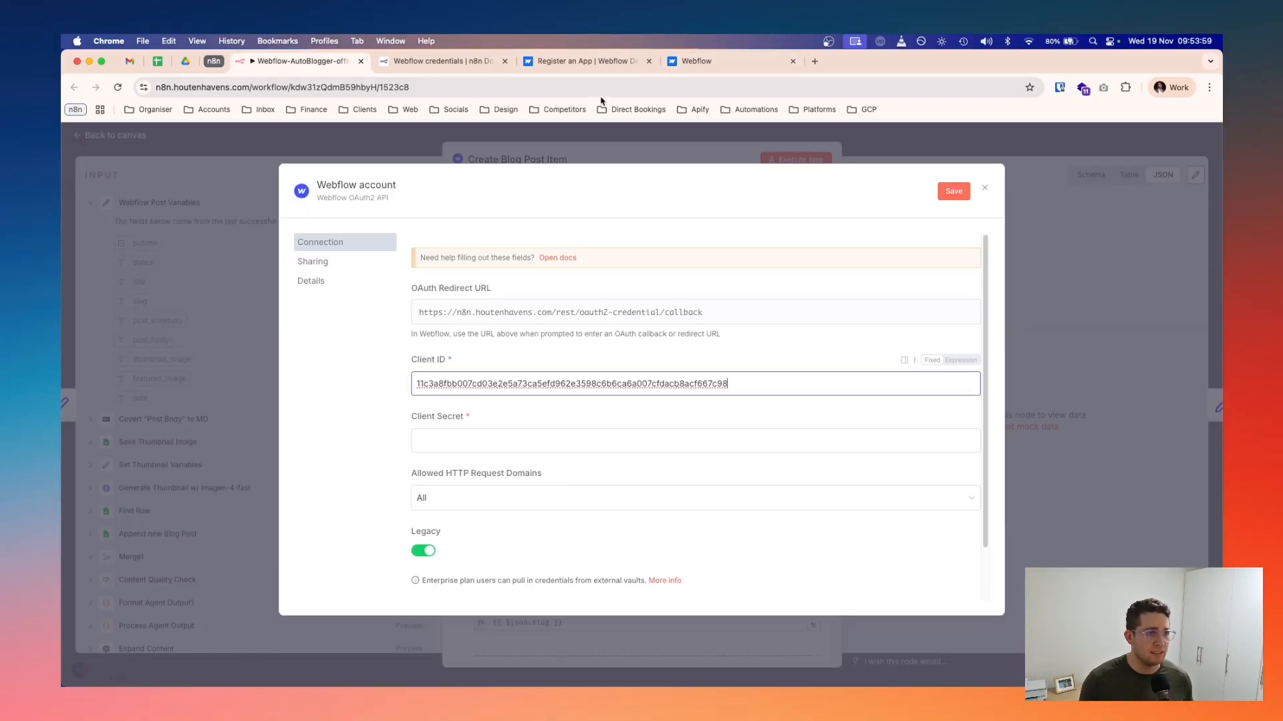
- Copy the client secret from the Webflow app and paste it into the n8n credential's Client Secret
{"action": "left_click", "coordinate": [703, 67]}
{"action": "scroll", "coordinate": [701, 438], "scroll_direction": "down", "scroll_amount": 1}
{"action": "left_click", "coordinate": [920, 408]}
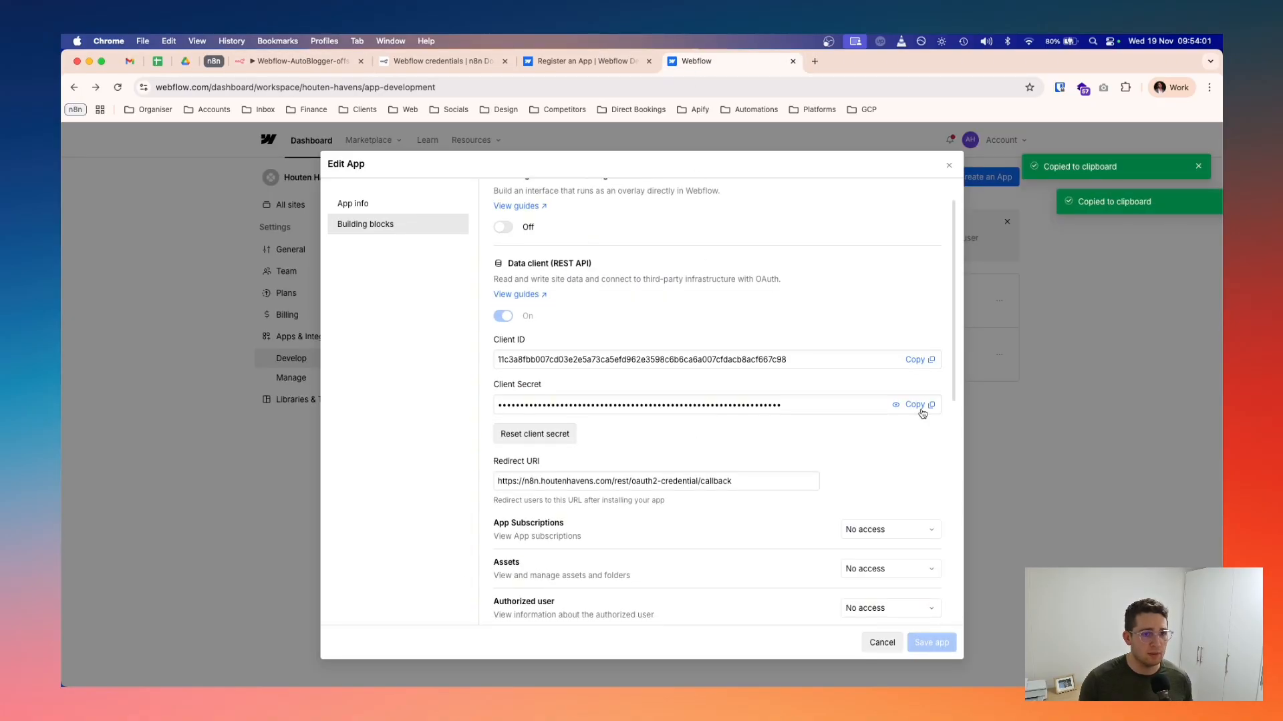
{"action": "left_click", "coordinate": [301, 61]}
{"action": "left_click", "coordinate": [471, 441]}
{"action": "key", "text": "super+v"}
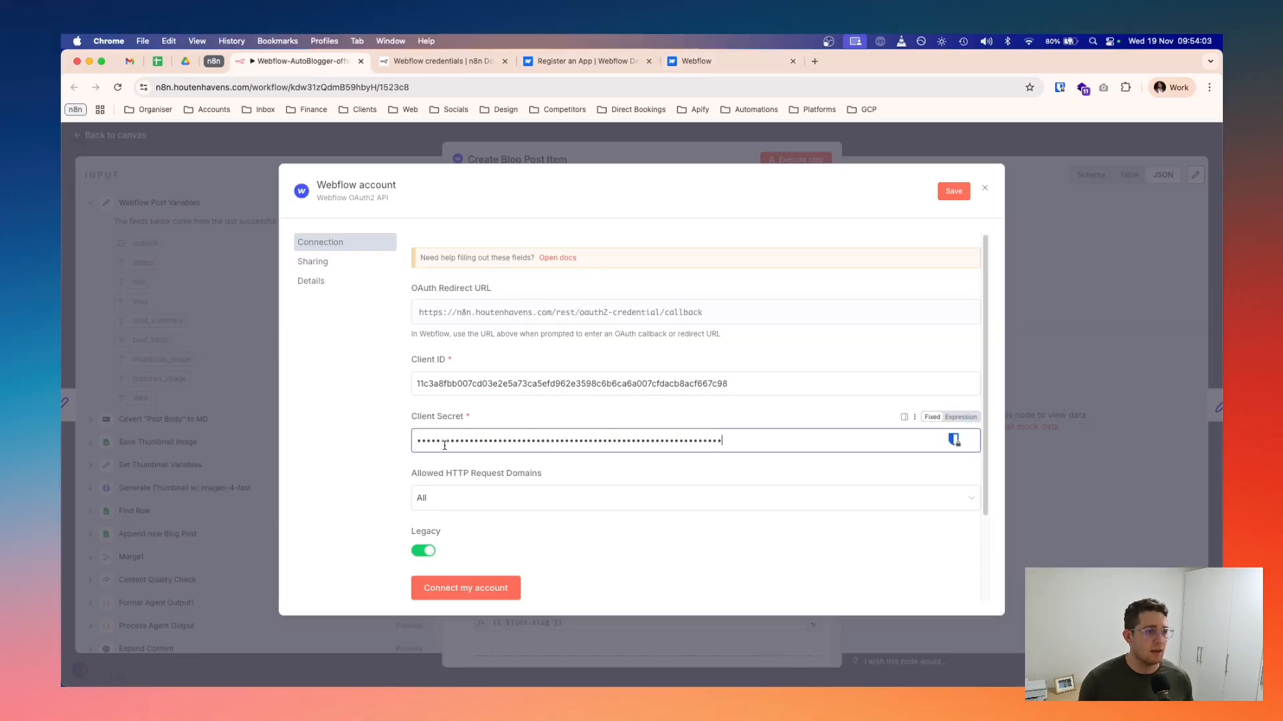
- Return to the Webflow app's settings and check its redirect URI against the n8n credential
{"action": "scroll", "coordinate": [594, 523], "scroll_direction": "down", "scroll_amount": 1}
{"action": "left_click", "coordinate": [696, 61]}
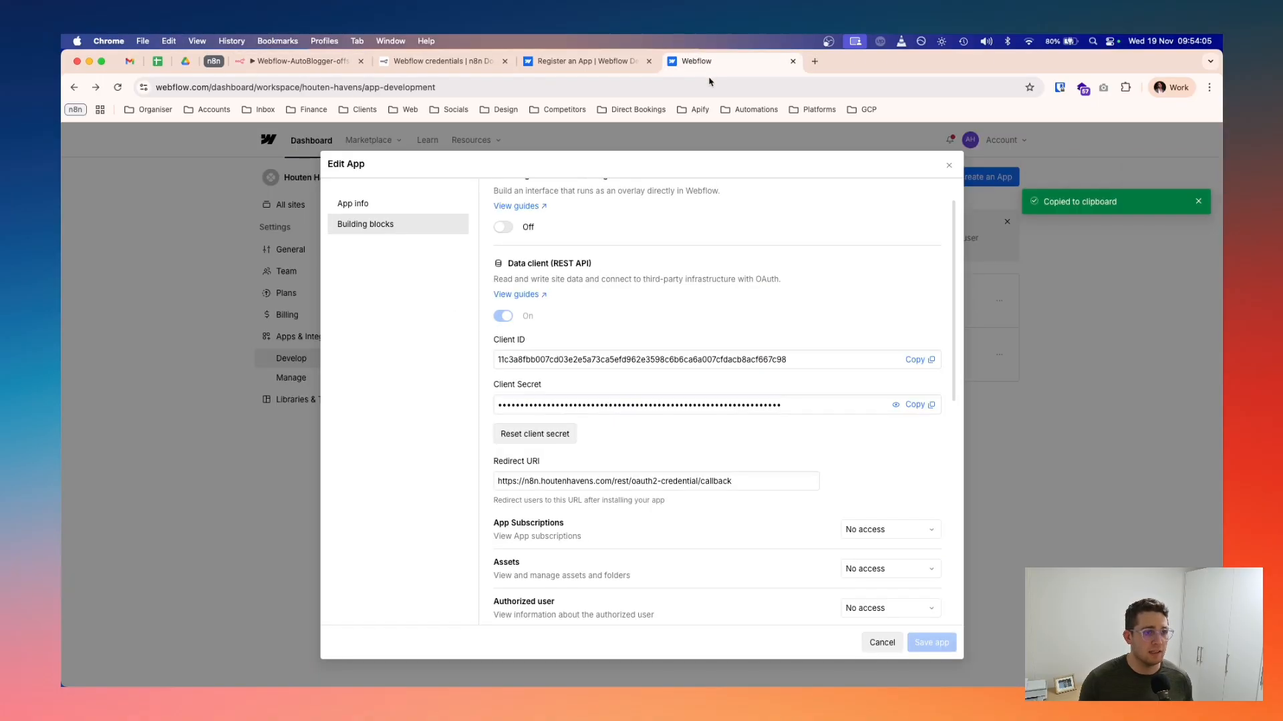
{"action": "scroll", "coordinate": [681, 408], "scroll_direction": "down", "scroll_amount": 2}
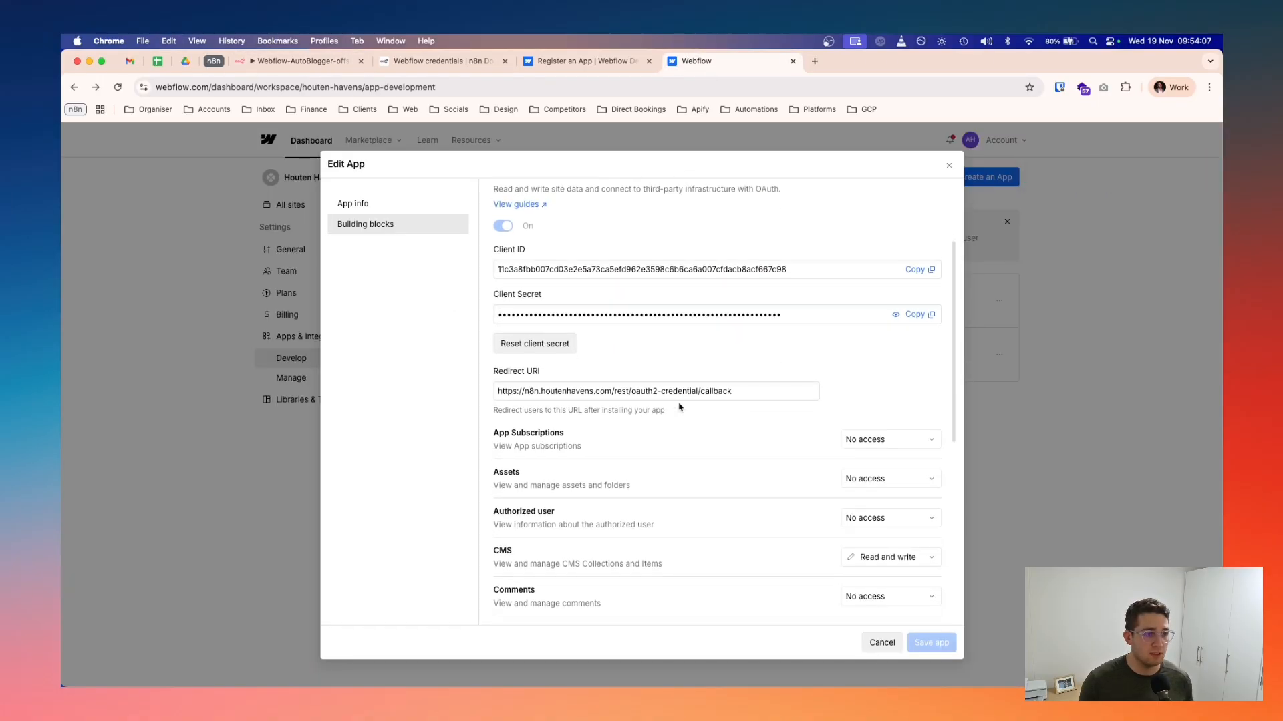
{"action": "double_click", "coordinate": [682, 392]}
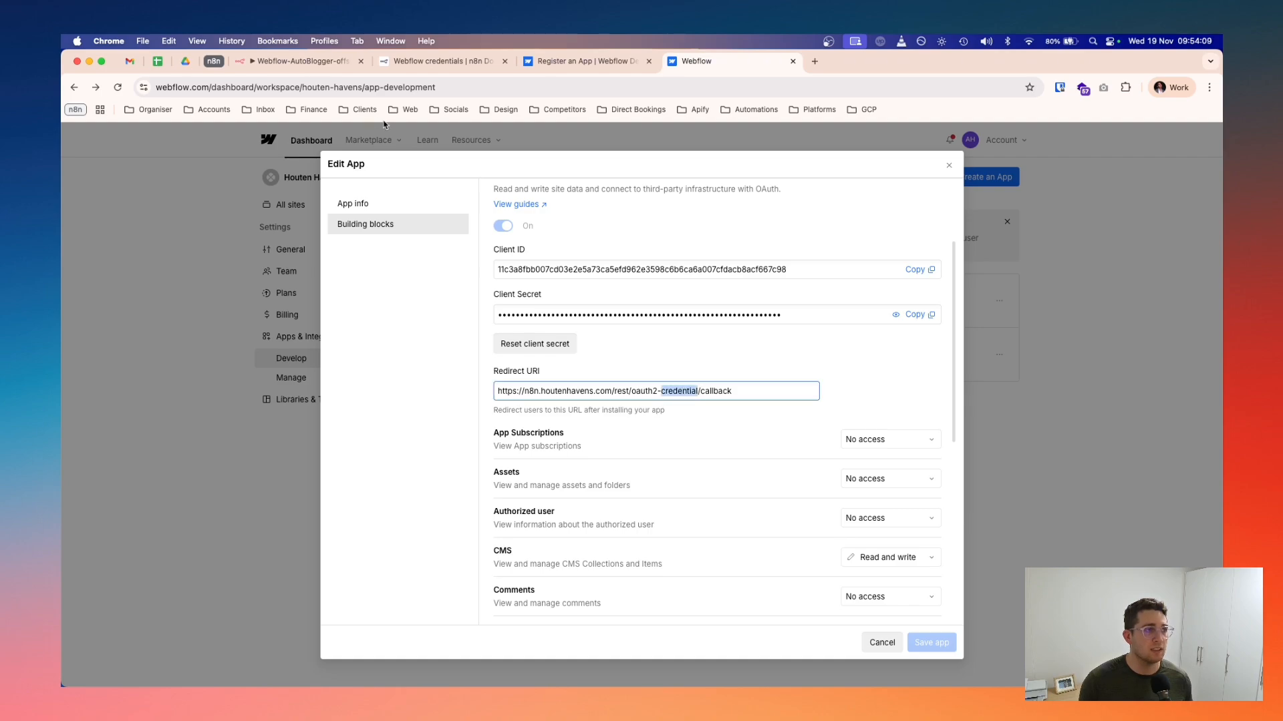
- Turn off the Legacy option in the n8n Webflow credential and save the credential
{"action": "left_click", "coordinate": [319, 62]}
{"action": "left_click", "coordinate": [527, 555]}
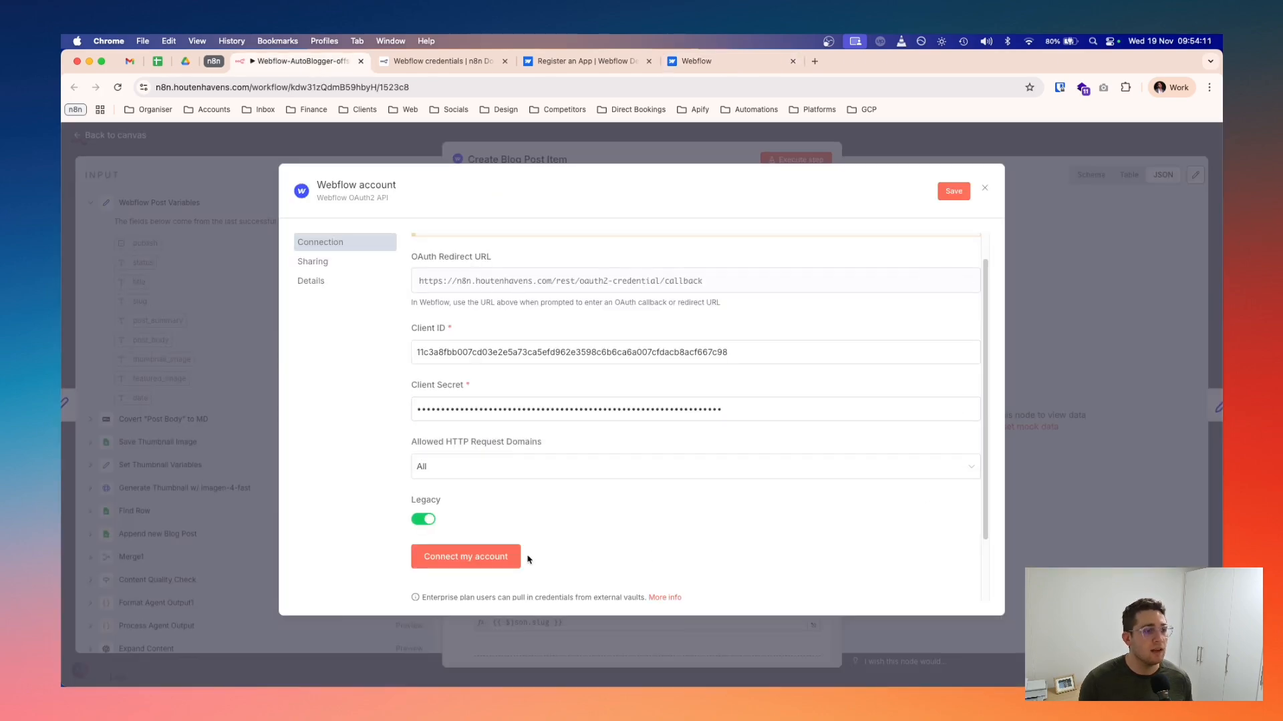
{"action": "scroll", "coordinate": [467, 521], "scroll_direction": "down", "scroll_amount": 1}
{"action": "left_click", "coordinate": [423, 495]}
{"action": "left_click", "coordinate": [953, 191]}
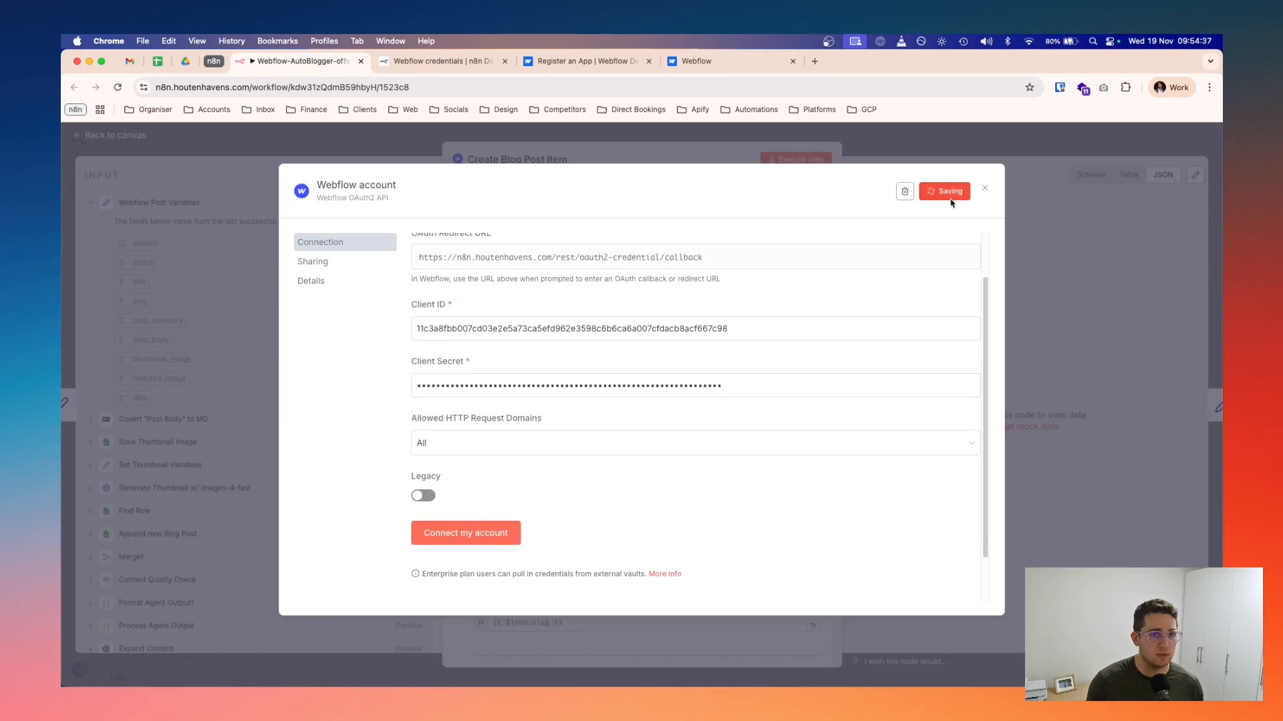
- Start connecting the account from the credential and select the Houten Havens site to authorize
{"action": "left_click", "coordinate": [485, 533]}
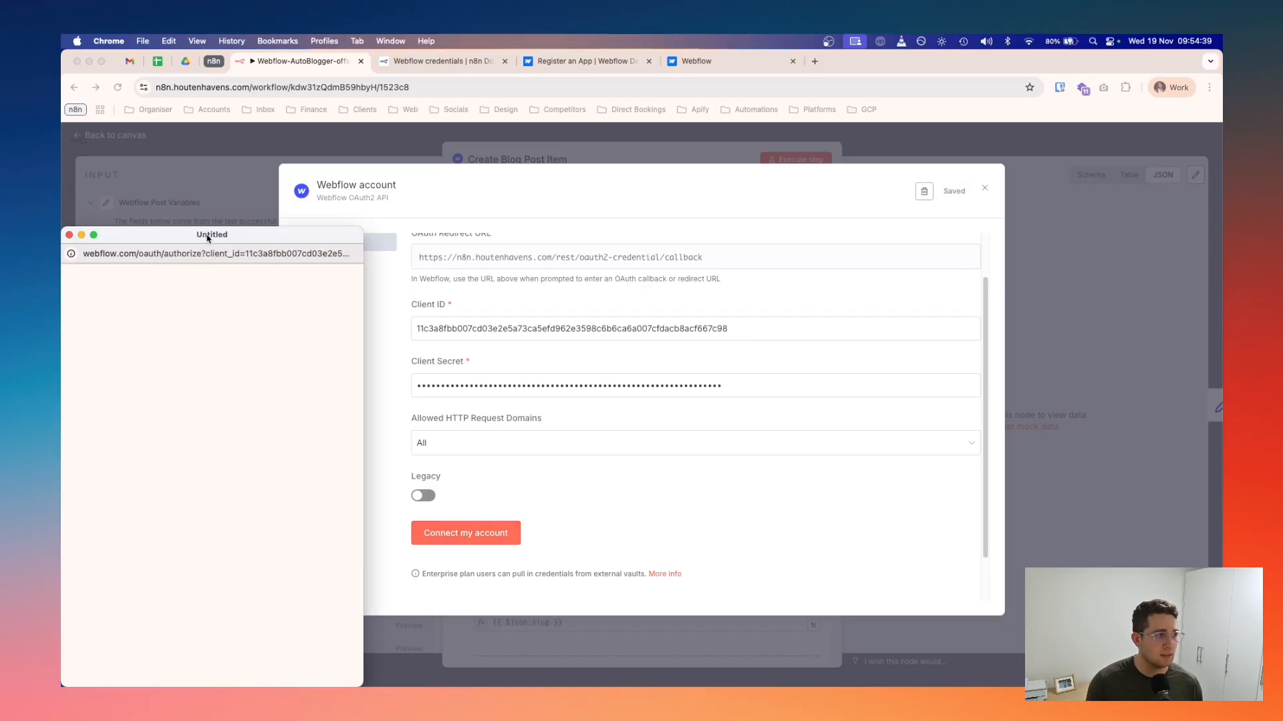
{"action": "left_click_drag", "start_coordinate": [212, 235], "coordinate": [697, 144]}
{"action": "scroll", "coordinate": [662, 414], "scroll_direction": "down", "scroll_amount": 5}
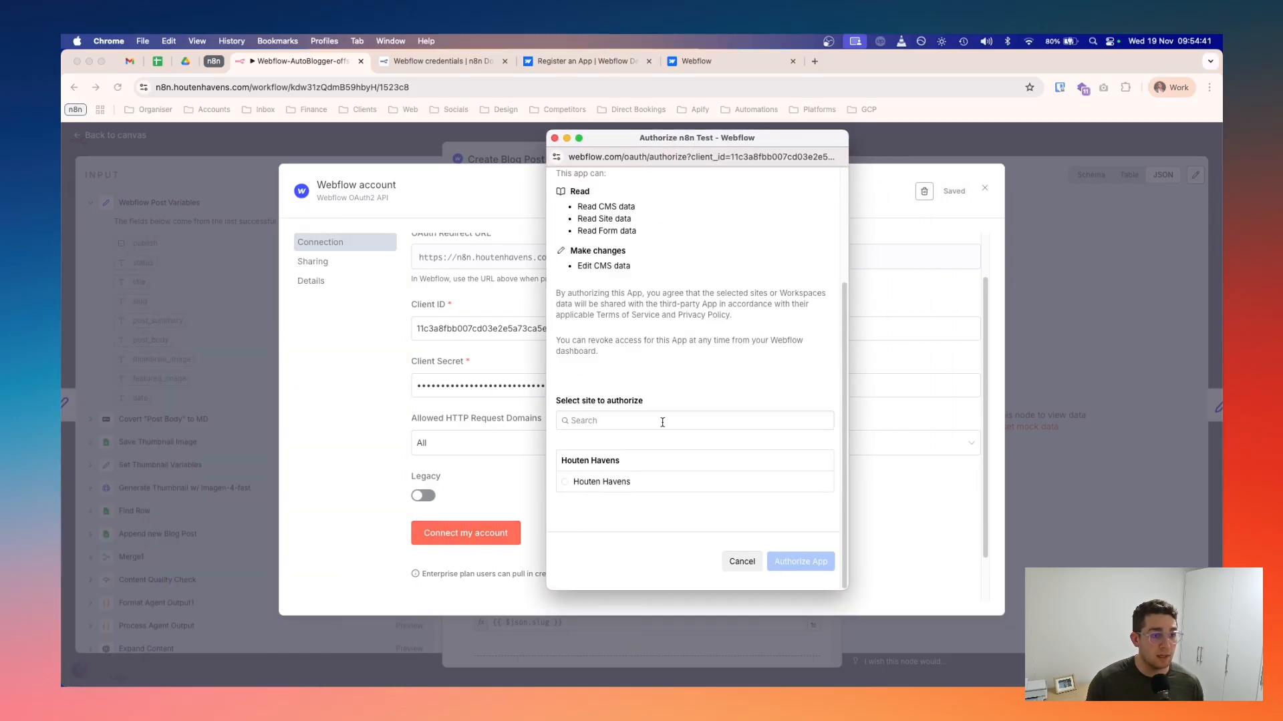
{"action": "left_click", "coordinate": [603, 489]}
- Review the permissions requested by n8n Test, authorize the app, and close the authorization window and the credential
{"action": "scroll", "coordinate": [635, 352], "scroll_direction": "up", "scroll_amount": 4}
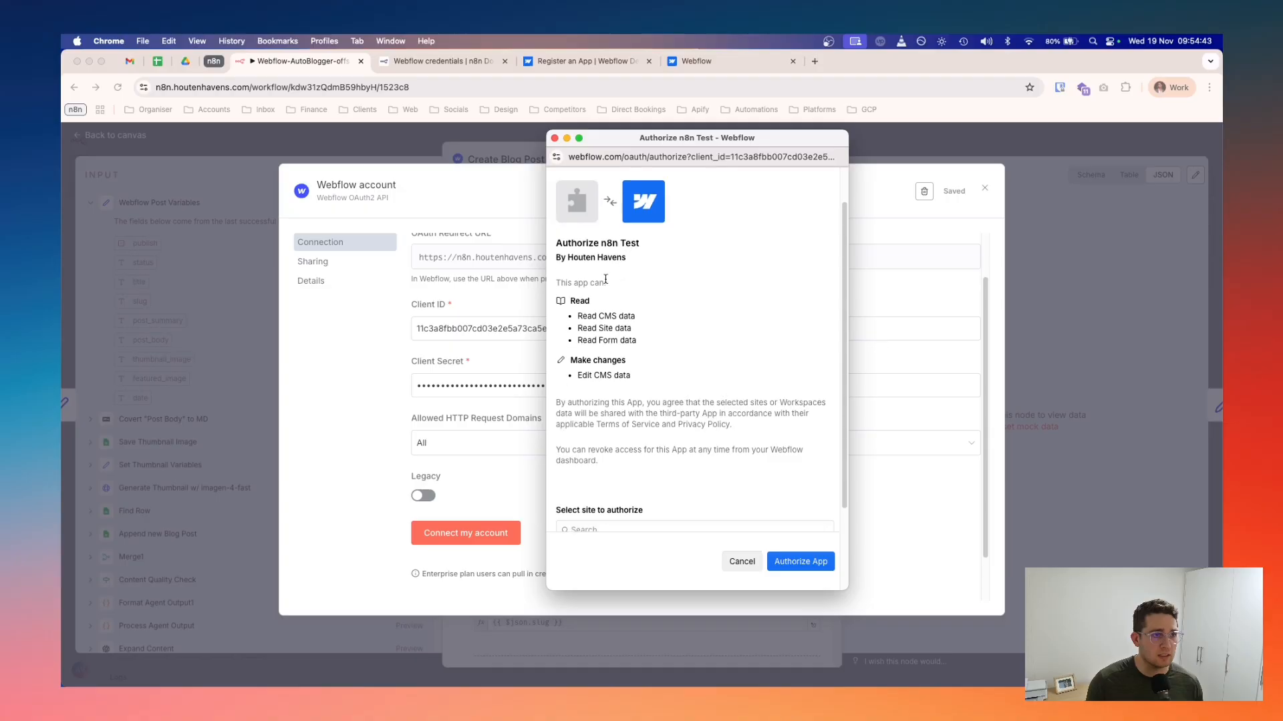
{"action": "left_click_drag", "start_coordinate": [580, 300], "coordinate": [612, 362]}
{"action": "scroll", "coordinate": [616, 364], "scroll_direction": "down", "scroll_amount": 4}
{"action": "left_click", "coordinate": [801, 563]}
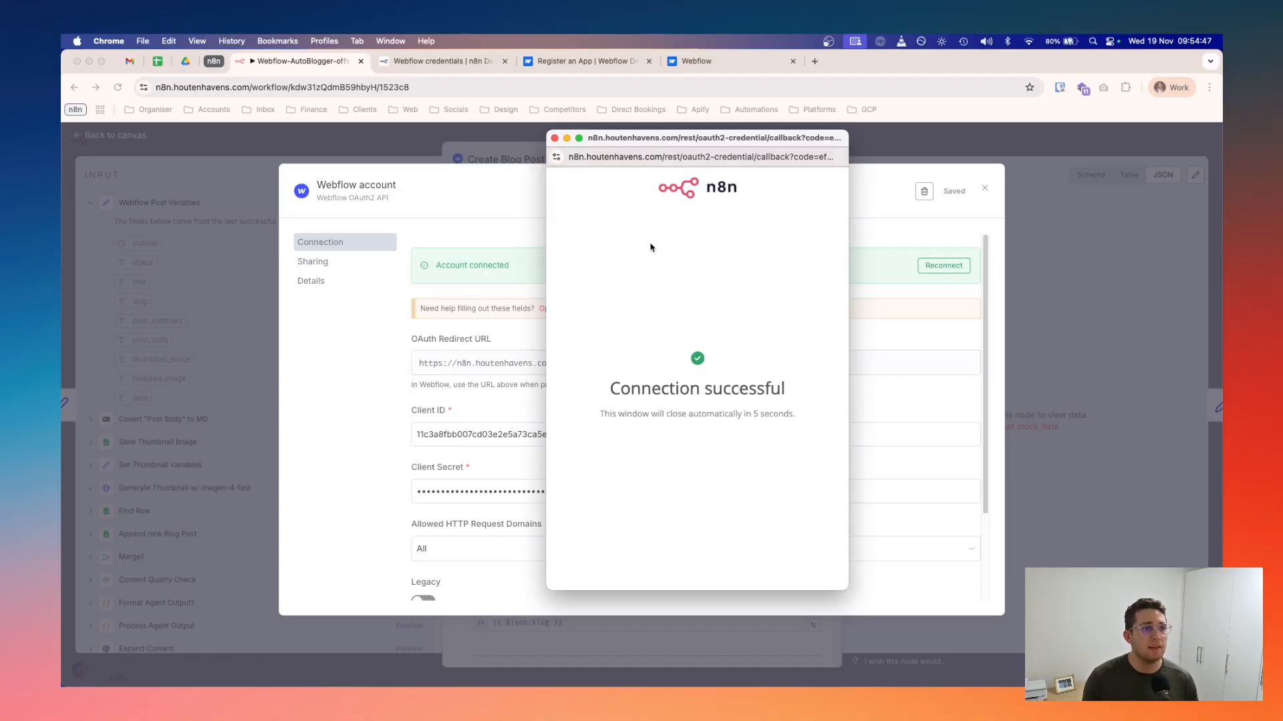
{"action": "left_click", "coordinate": [554, 139]}
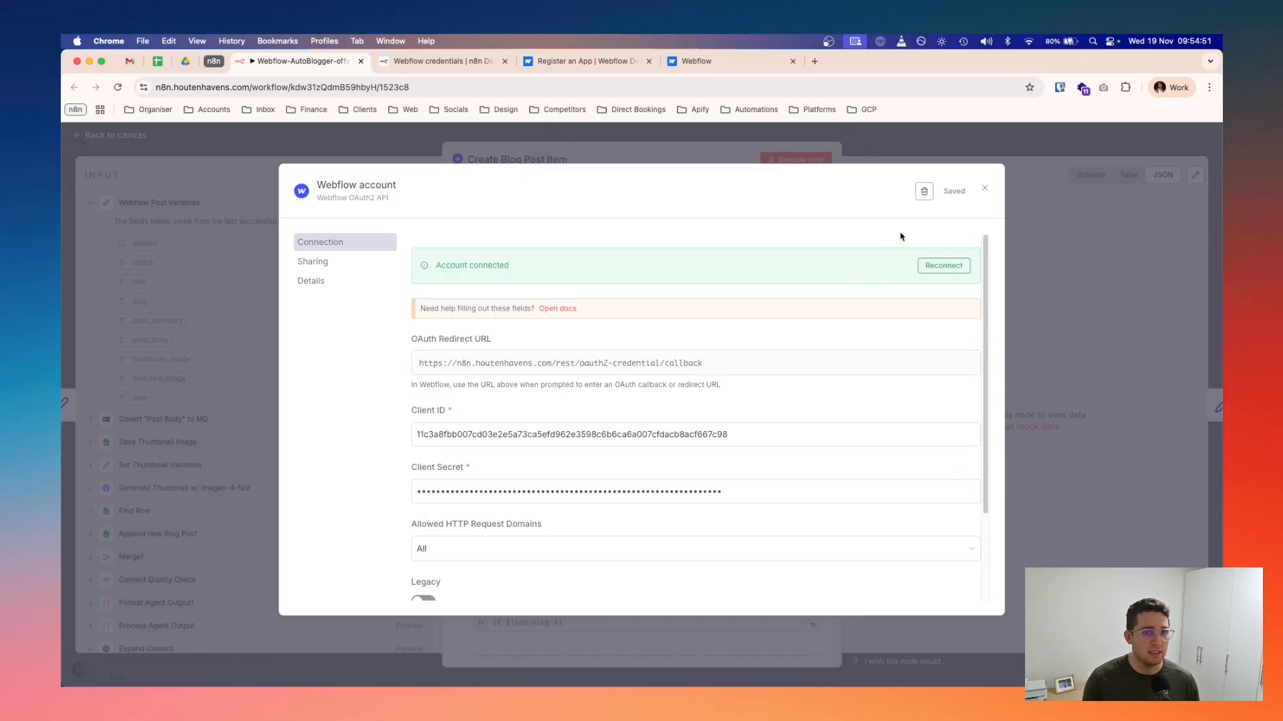
{"action": "left_click", "coordinate": [335, 187]}
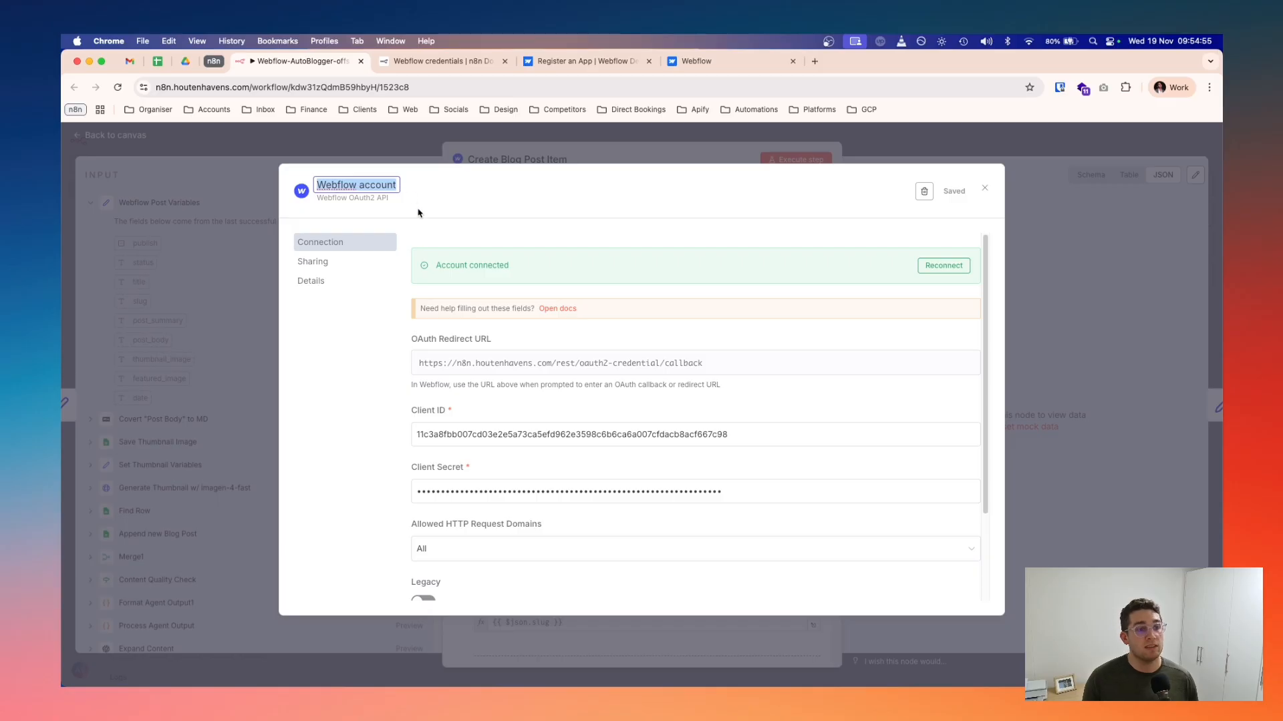
{"action": "left_click", "coordinate": [985, 189]}
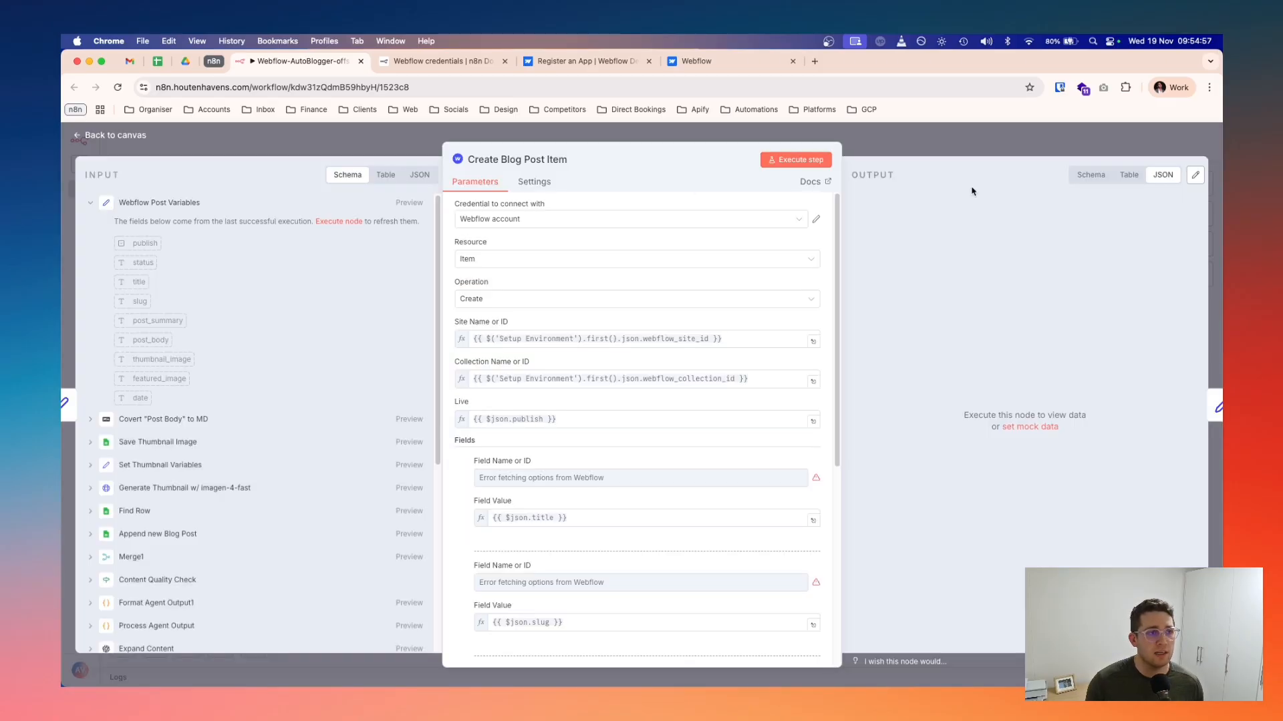
- Select the existing houtenhavens-only Webflow credential for the Create Blog Post Item node and examine how its name is structured
{"action": "left_click", "coordinate": [607, 220]}
{"action": "left_click", "coordinate": [724, 248]}
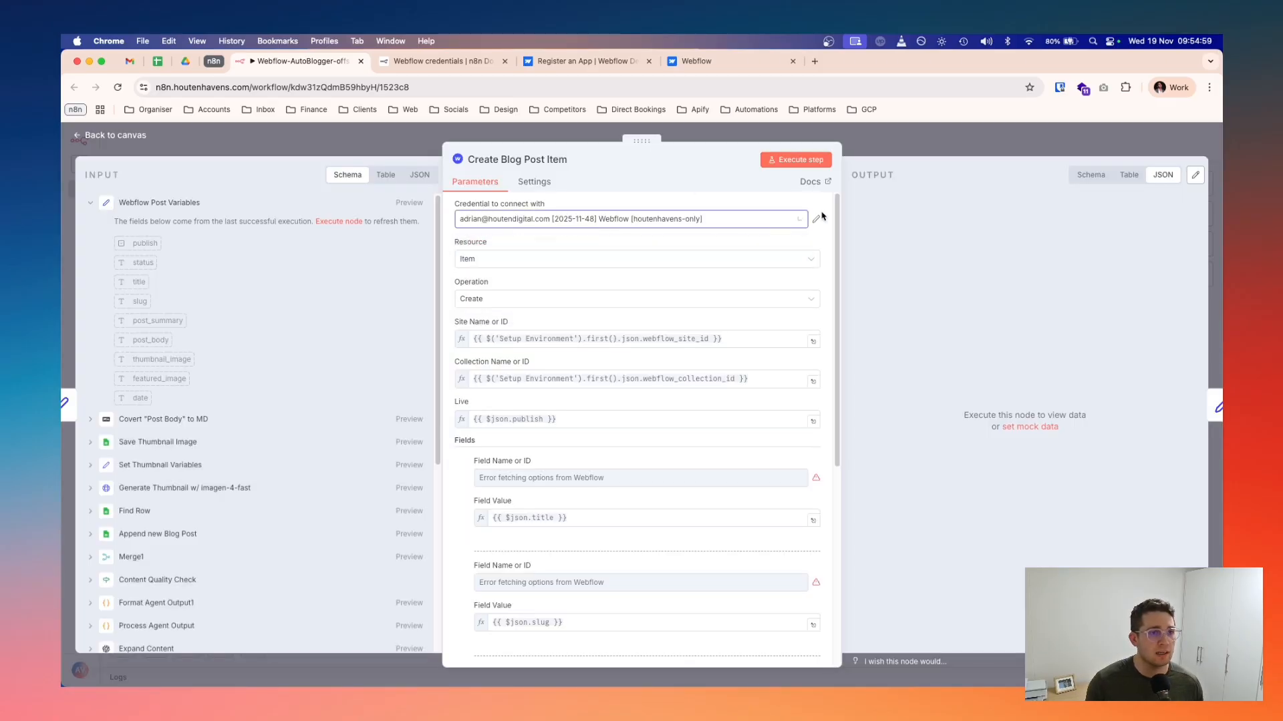
{"action": "left_click", "coordinate": [816, 219]}
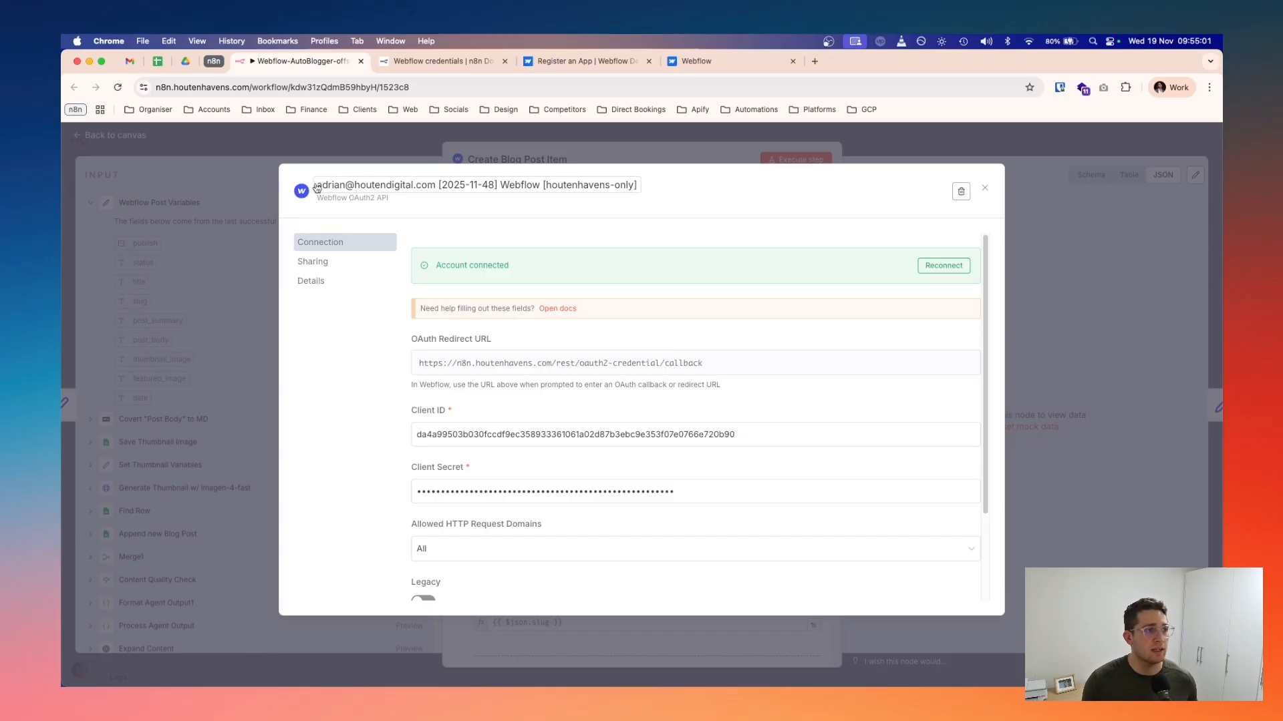
{"action": "left_click", "coordinate": [435, 185]}
{"action": "left_click", "coordinate": [435, 185]}
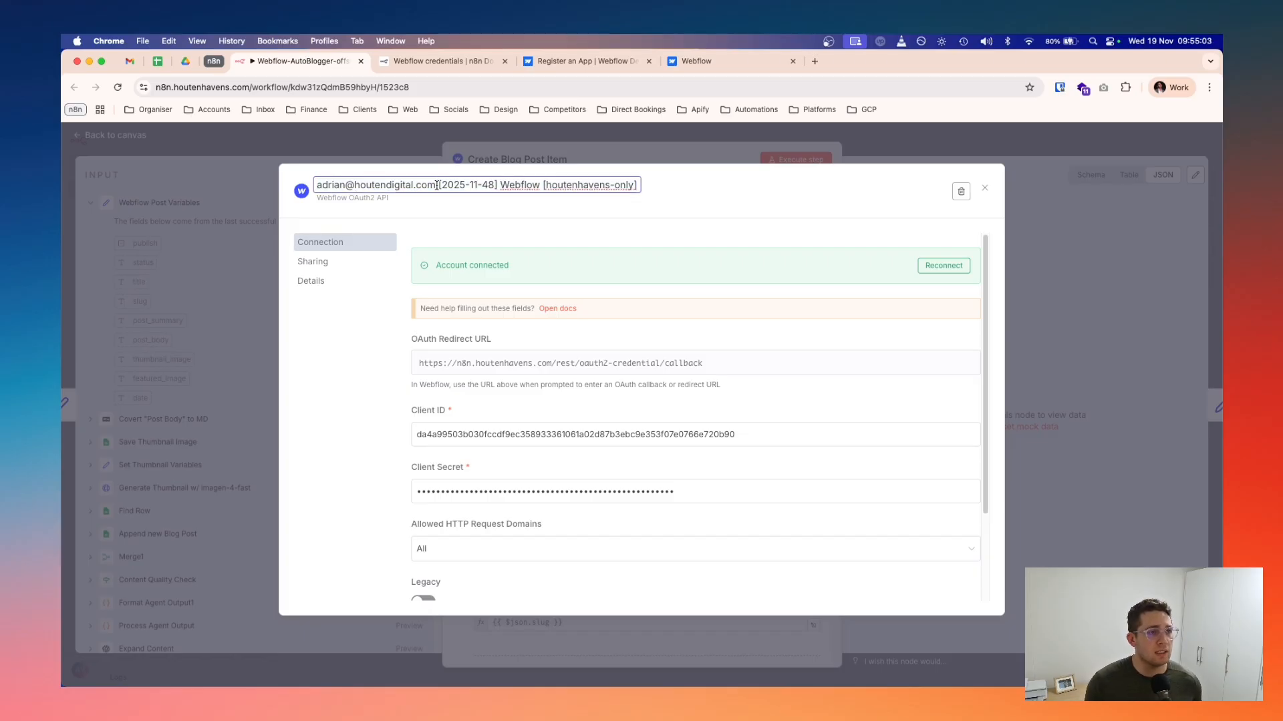
{"action": "double_click", "coordinate": [529, 185]}
{"action": "left_click", "coordinate": [561, 186]}
{"action": "left_click", "coordinate": [594, 186]}
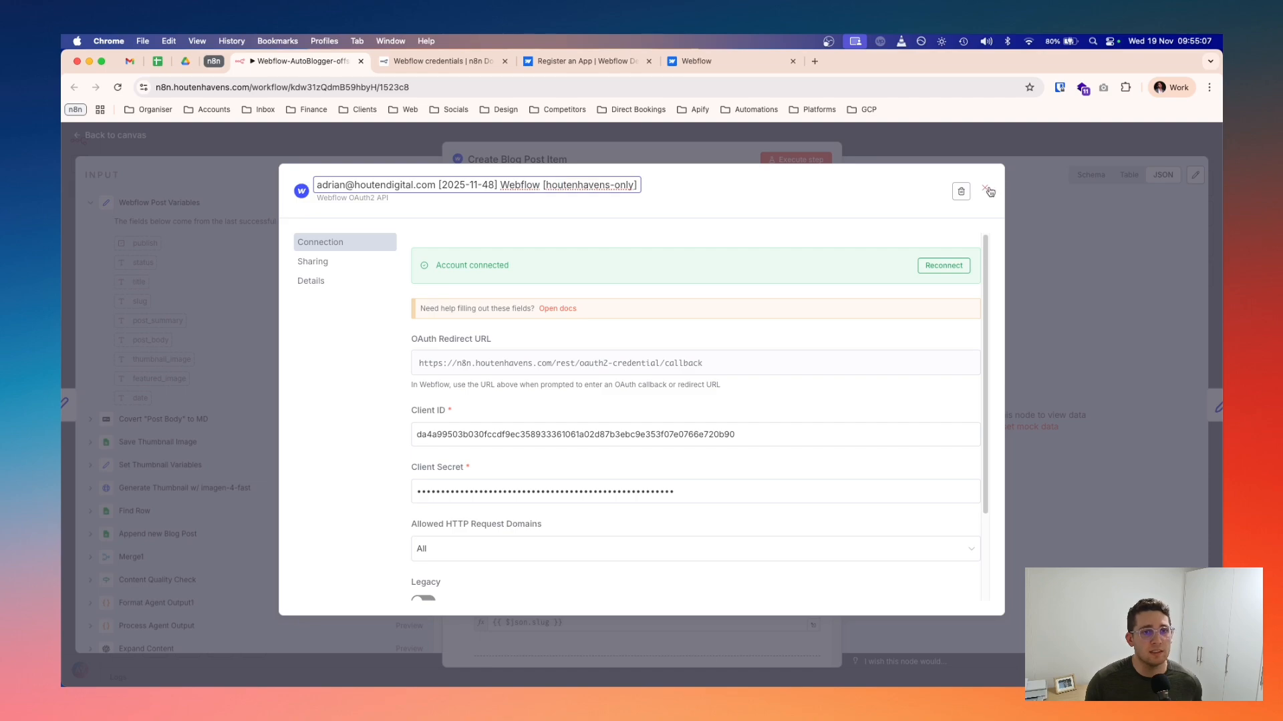
{"action": "left_click", "coordinate": [987, 191]}
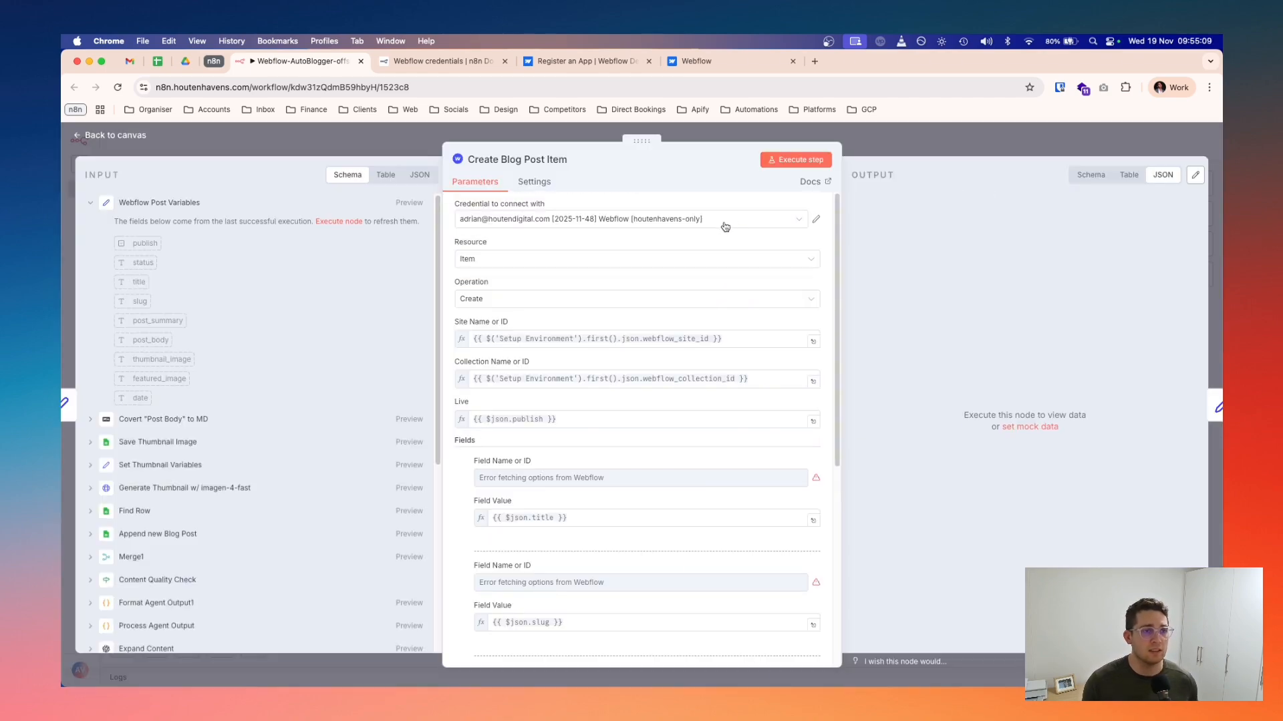
- Set the Create Blog Post Item node's credential to Webflow account and return to the workflow canvas
{"action": "left_click", "coordinate": [721, 219]}
{"action": "left_click", "coordinate": [691, 278]}
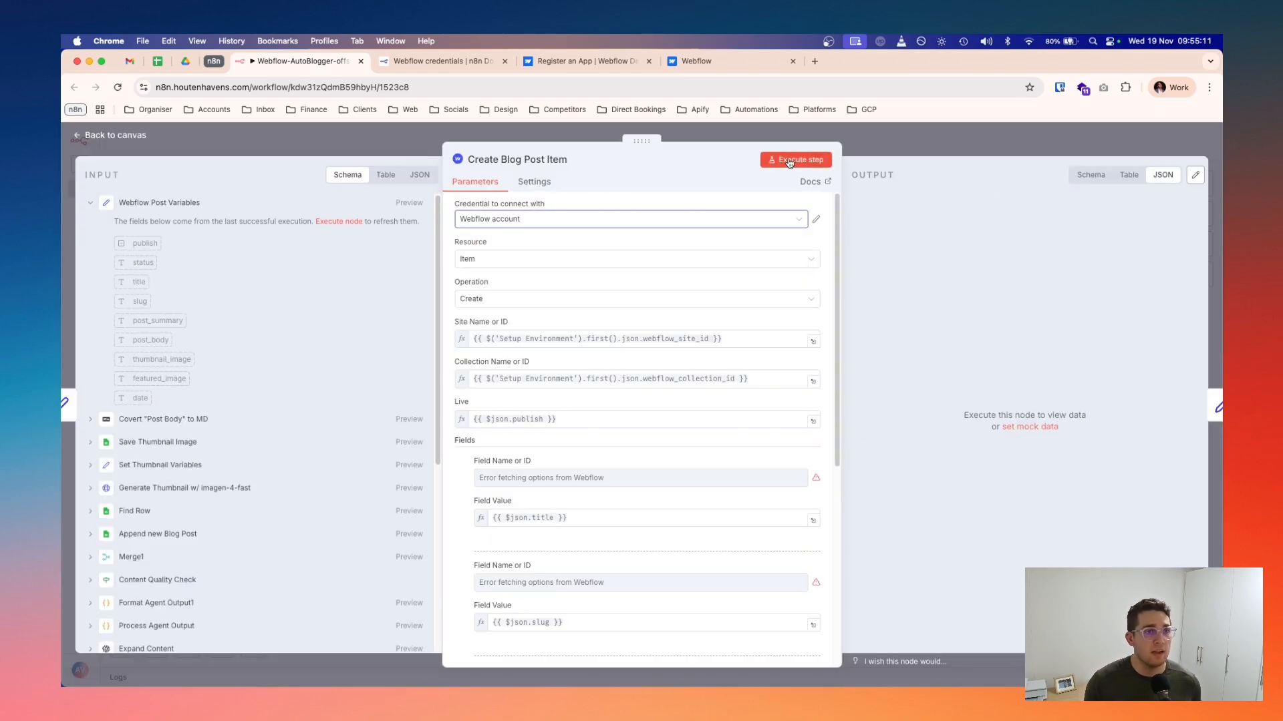
{"action": "left_click", "coordinate": [966, 143]}
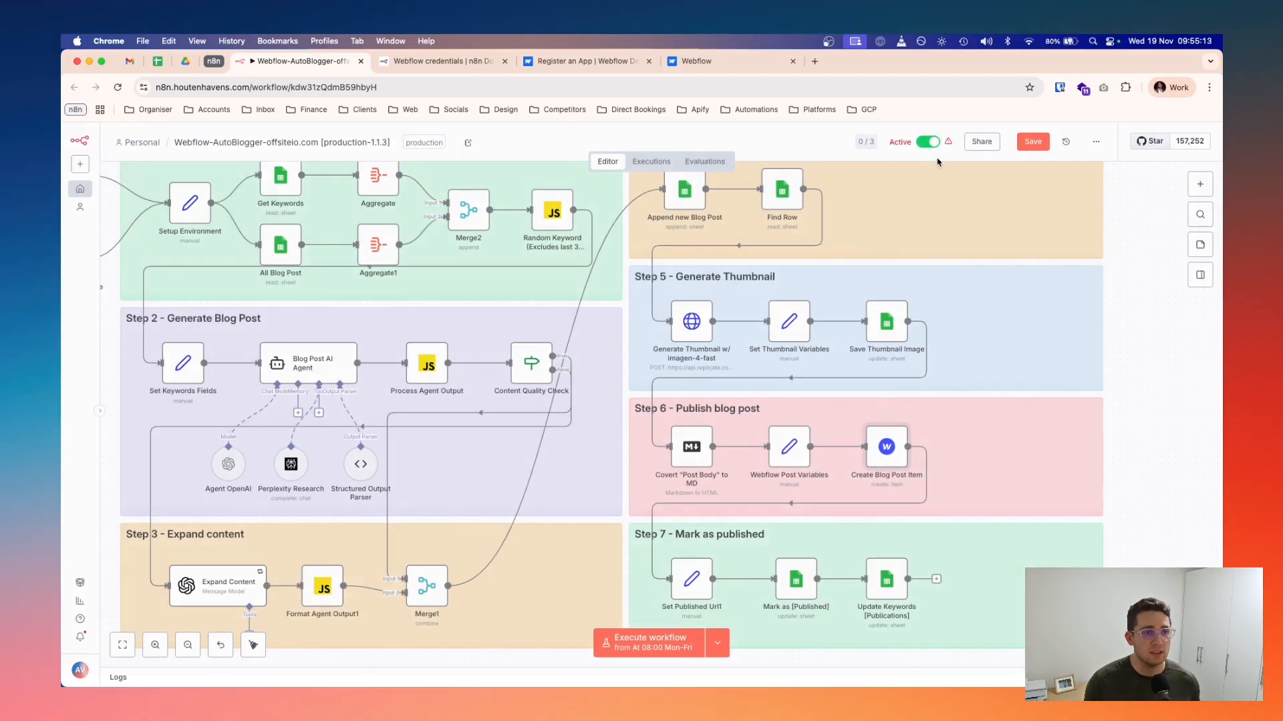
- Switch to the Webflow app development page and close the app's edit dialog without saving
{"action": "left_click", "coordinate": [591, 61]}
{"action": "left_click", "coordinate": [700, 66]}
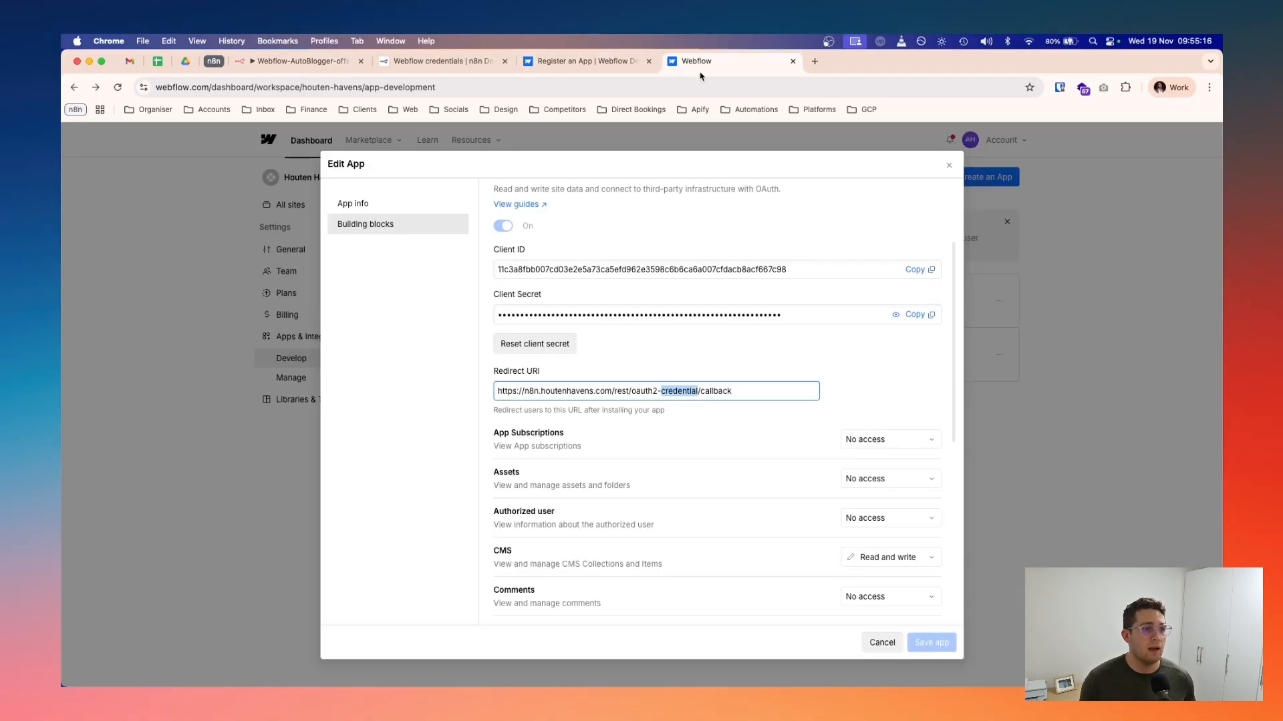
{"action": "left_click", "coordinate": [948, 166]}
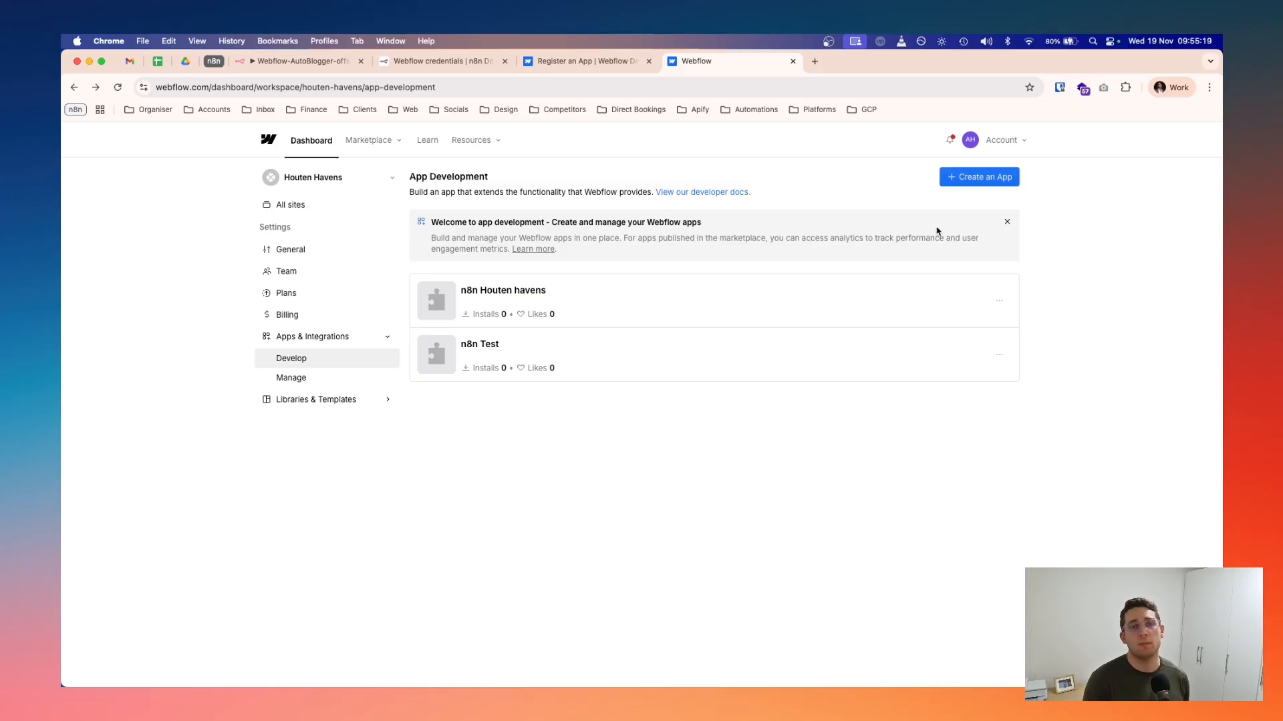